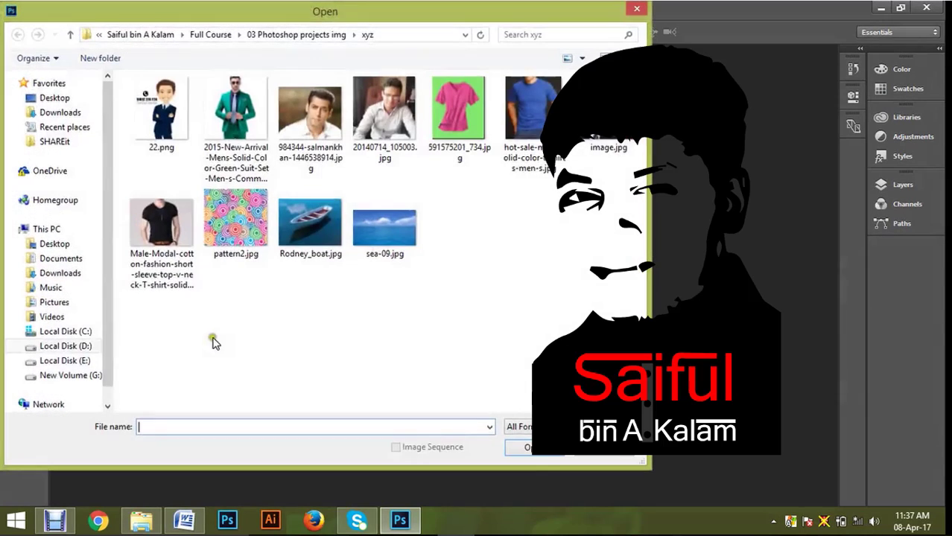
Open image.jpg and draw a slice with the Slice tool over the left half, covering the head and the full image height
{"action": "left_click", "coordinate": [608, 134]}
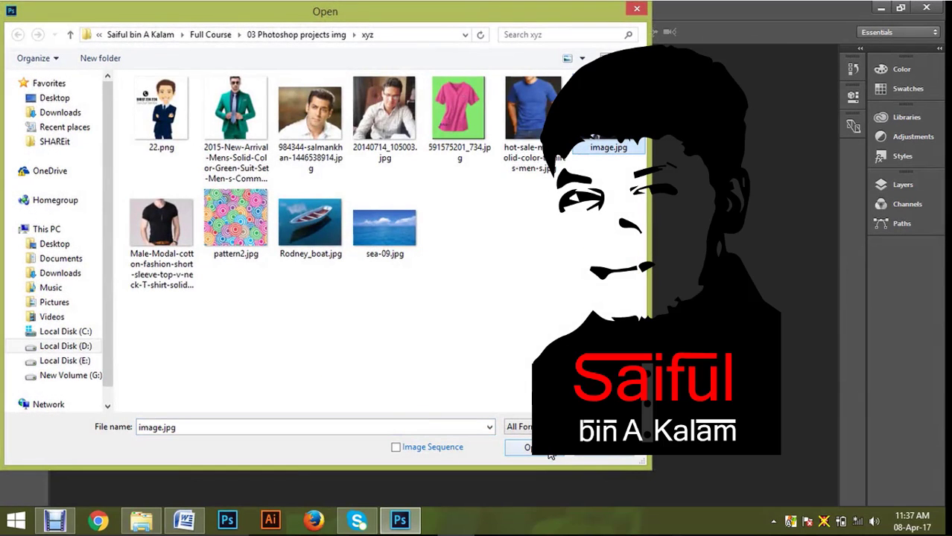
{"action": "left_click", "coordinate": [526, 447]}
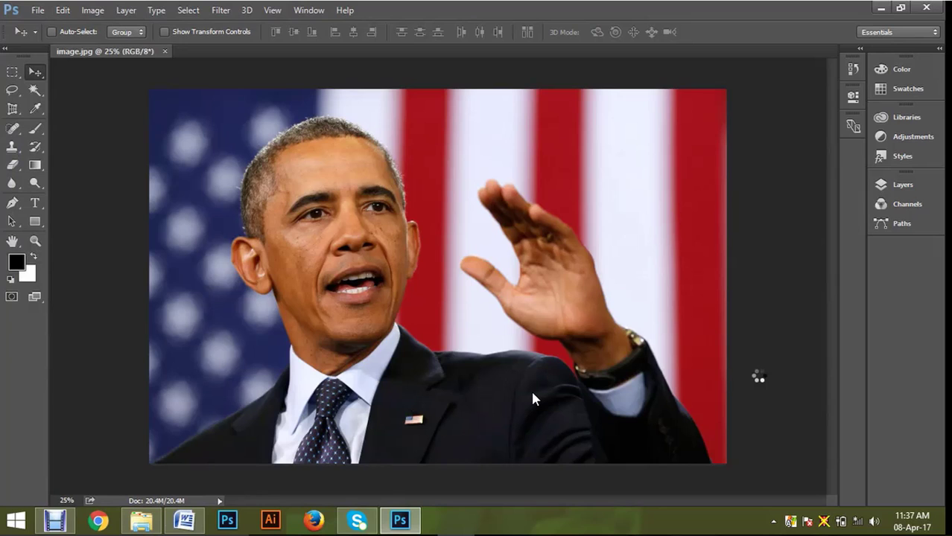
{"action": "left_click_drag", "start_coordinate": [11, 109], "coordinate": [70, 130]}
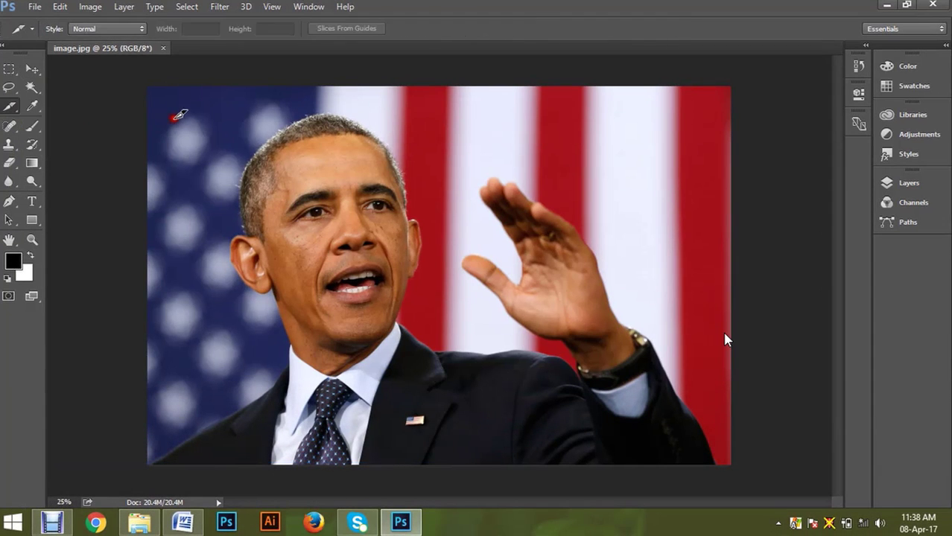
{"action": "left_click_drag", "start_coordinate": [138, 77], "coordinate": [432, 475]}
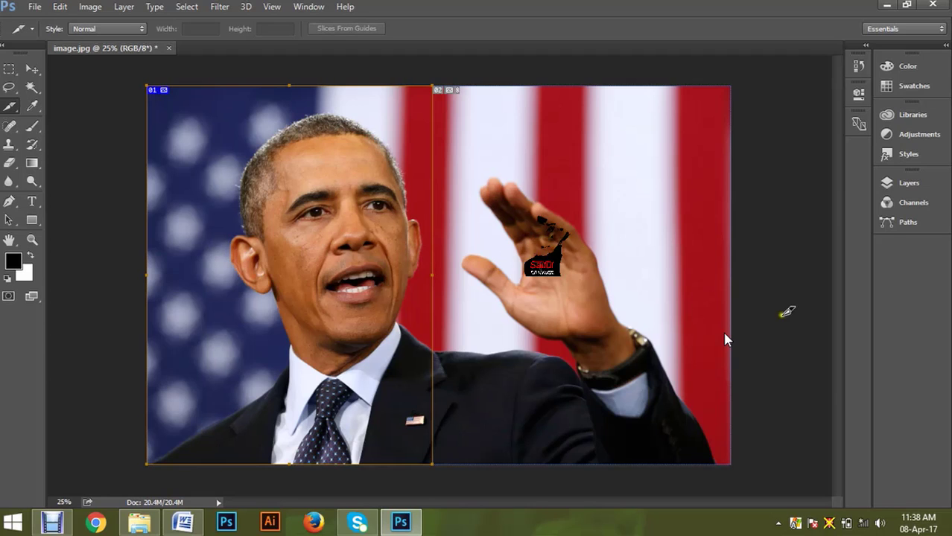
Start a Save for Web (Legacy) export and set the slice's format to JPEG with Medium quality
{"action": "left_click", "coordinate": [35, 7]}
{"action": "left_click", "coordinate": [77, 208]}
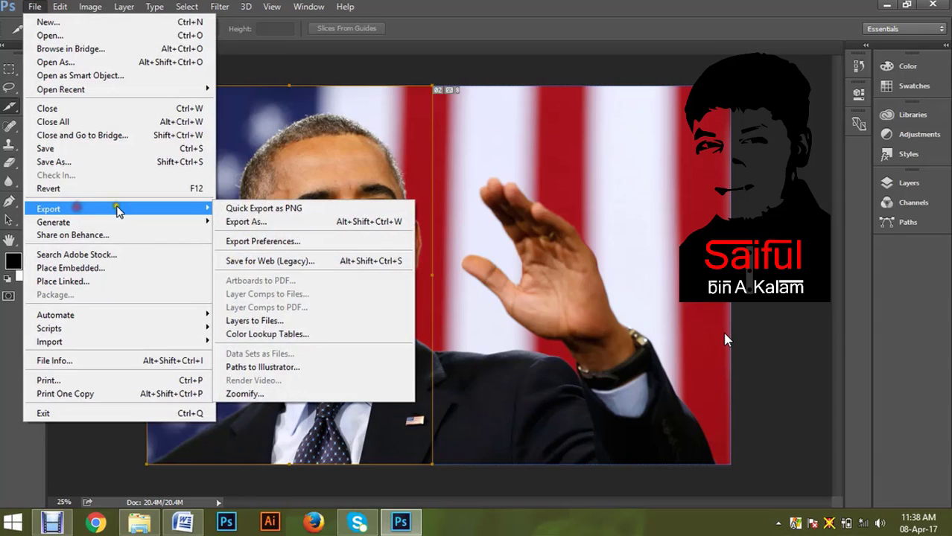
{"action": "left_click", "coordinate": [310, 264]}
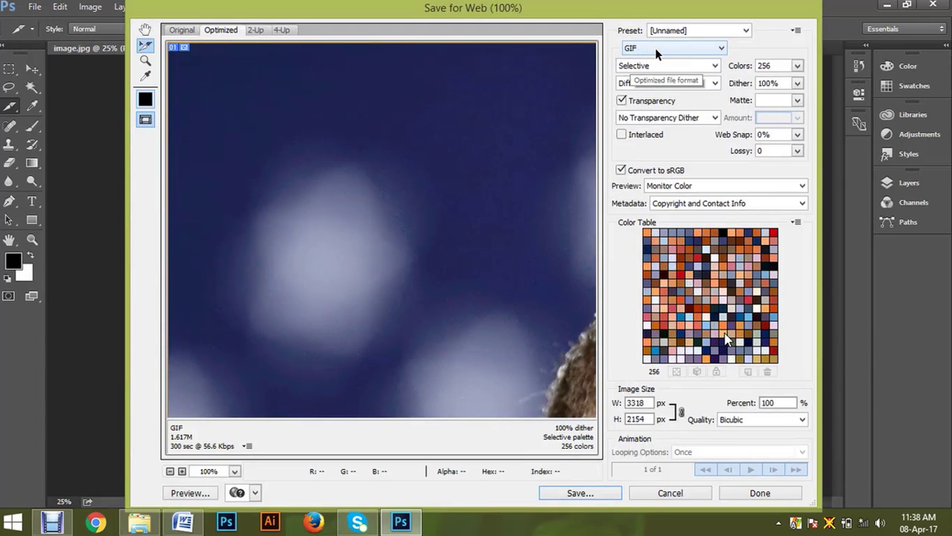
{"action": "left_click", "coordinate": [656, 50]}
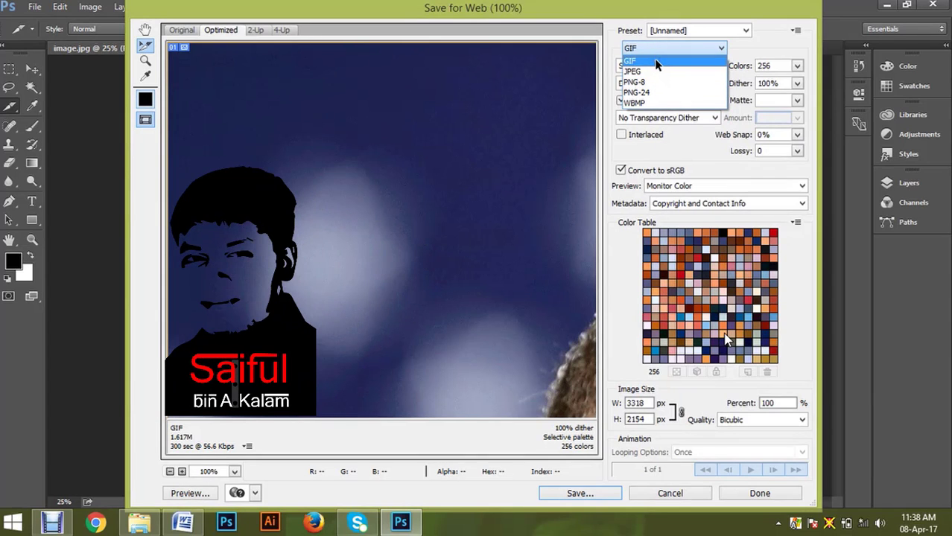
{"action": "left_click", "coordinate": [658, 74]}
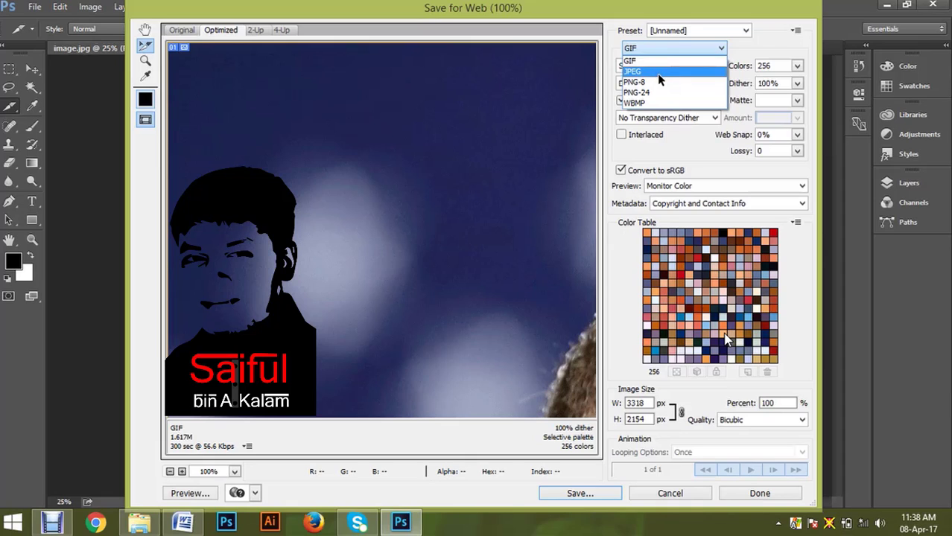
{"action": "left_click", "coordinate": [661, 82]}
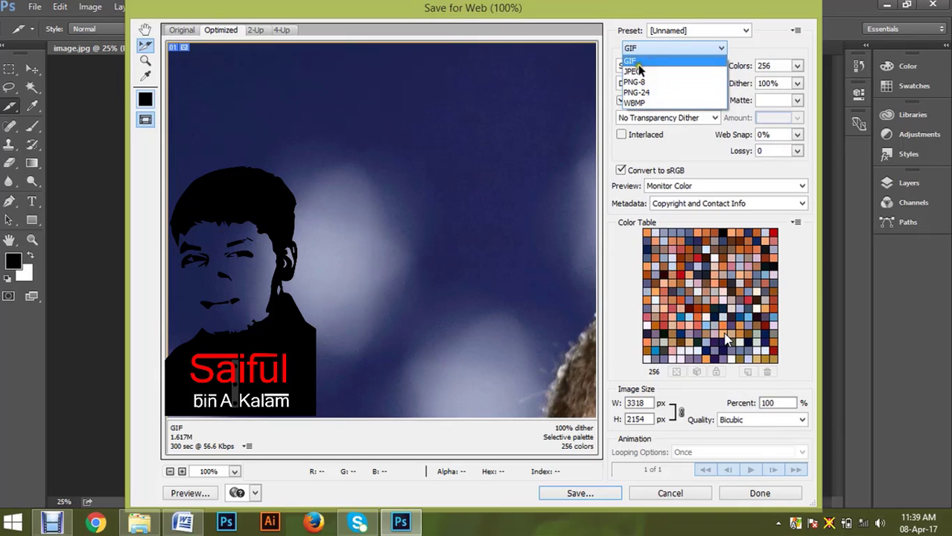
{"action": "left_click", "coordinate": [642, 71]}
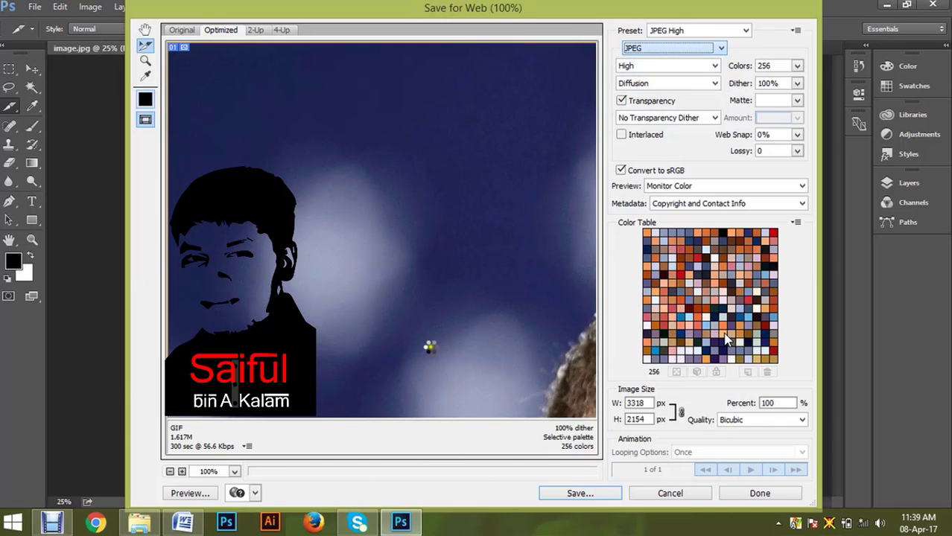
{"action": "left_click", "coordinate": [648, 66]}
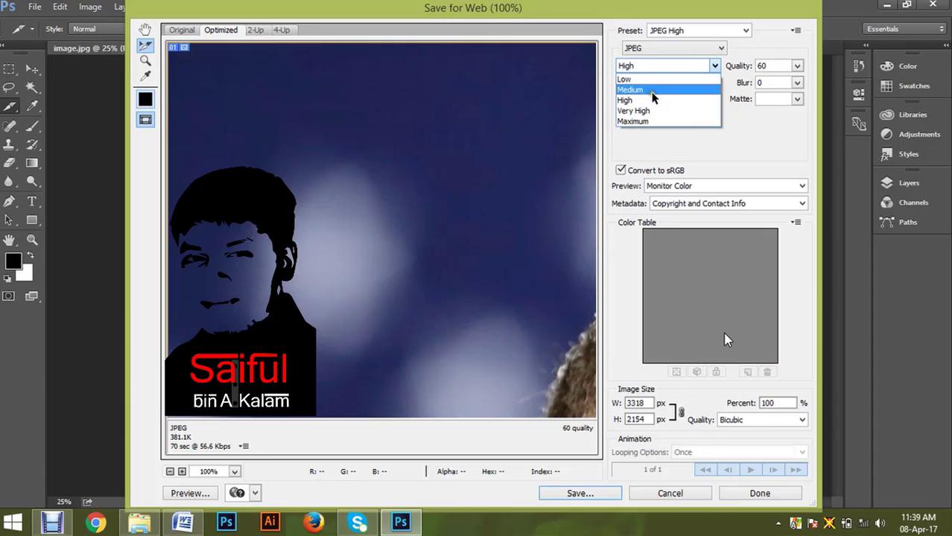
{"action": "left_click", "coordinate": [652, 90]}
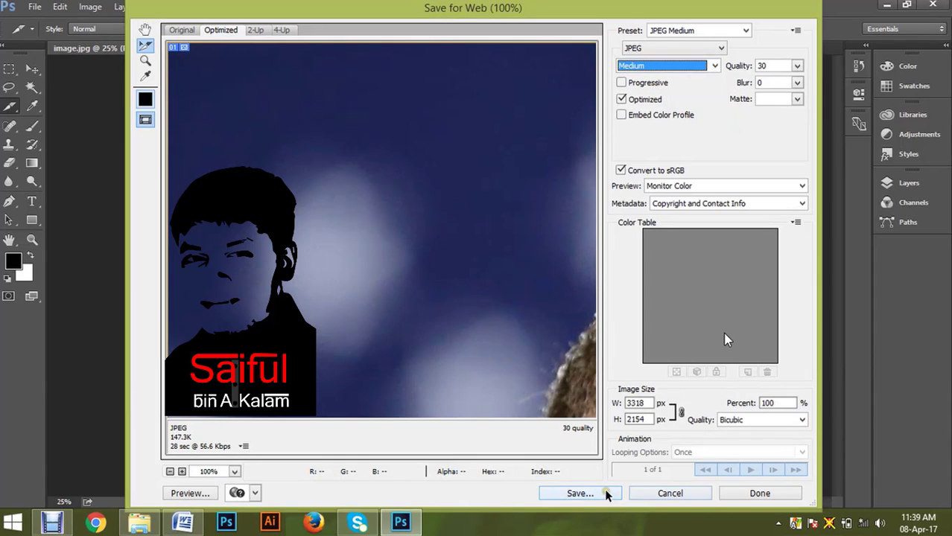
Save the optimized slices as image.jpg into a new folder named junk on the Desktop, keeping the Images Only format
{"action": "left_click", "coordinate": [579, 494]}
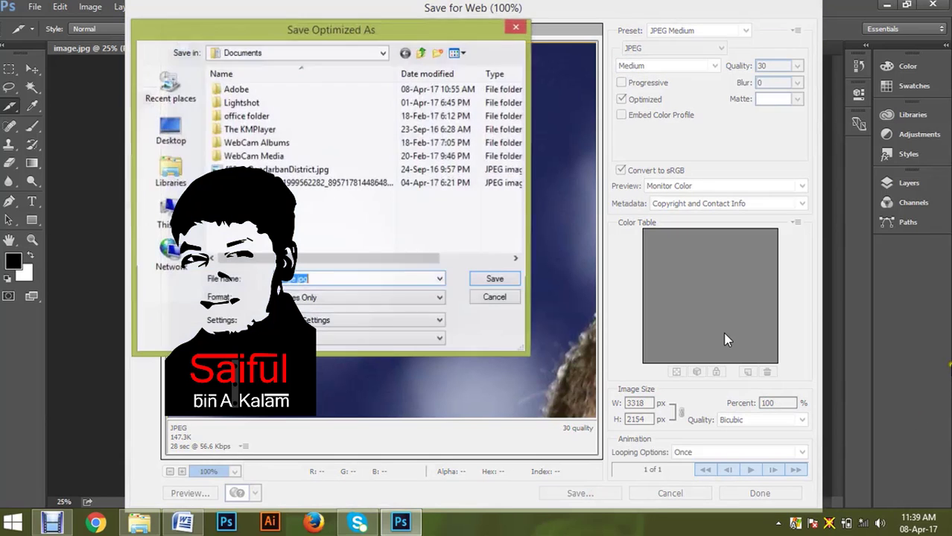
{"action": "left_click", "coordinate": [170, 138]}
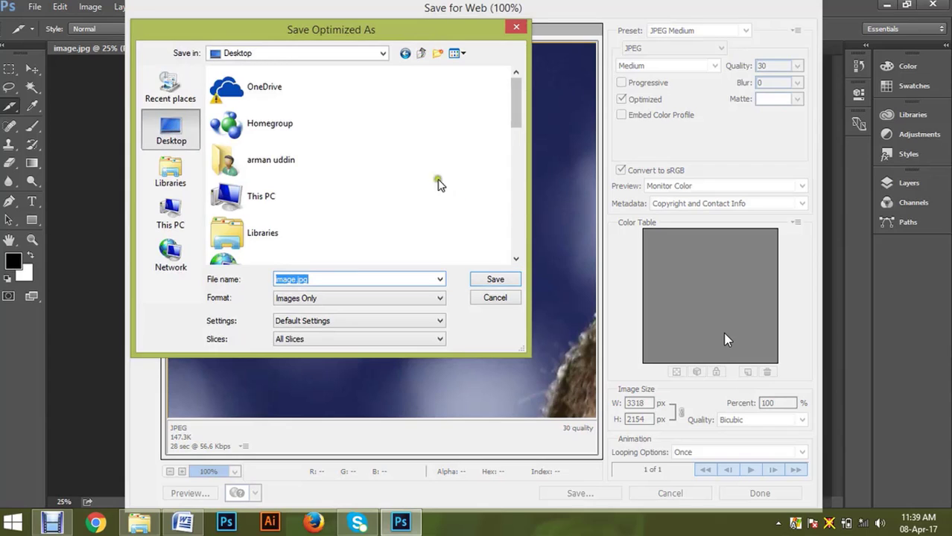
{"action": "left_click", "coordinate": [430, 144]}
{"action": "scroll", "coordinate": [429, 152], "scroll_direction": "down", "scroll_amount": 10}
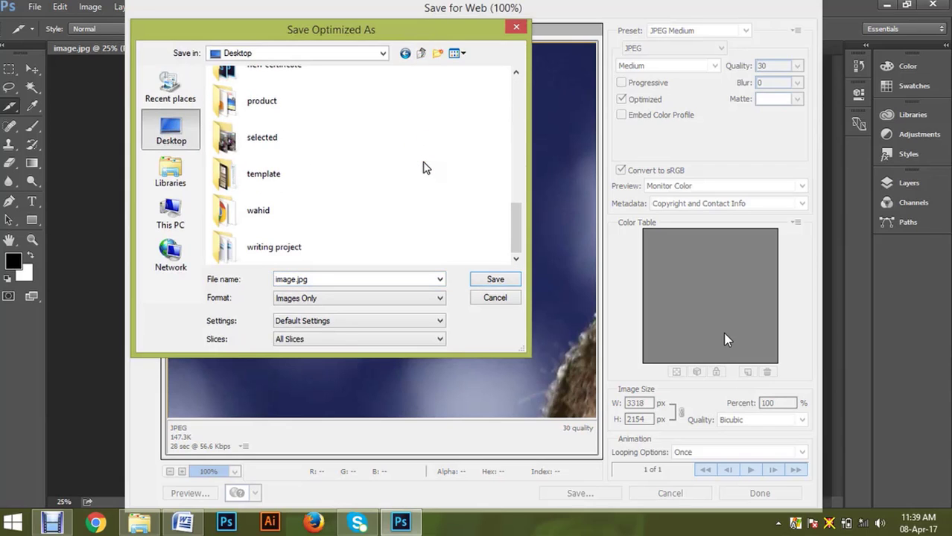
{"action": "left_click", "coordinate": [438, 54]}
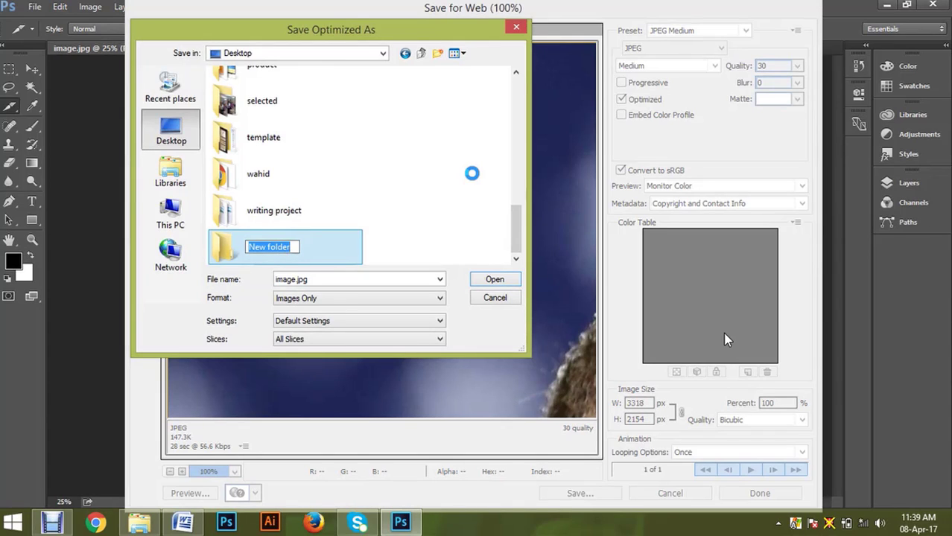
{"action": "type", "text": "junk"}
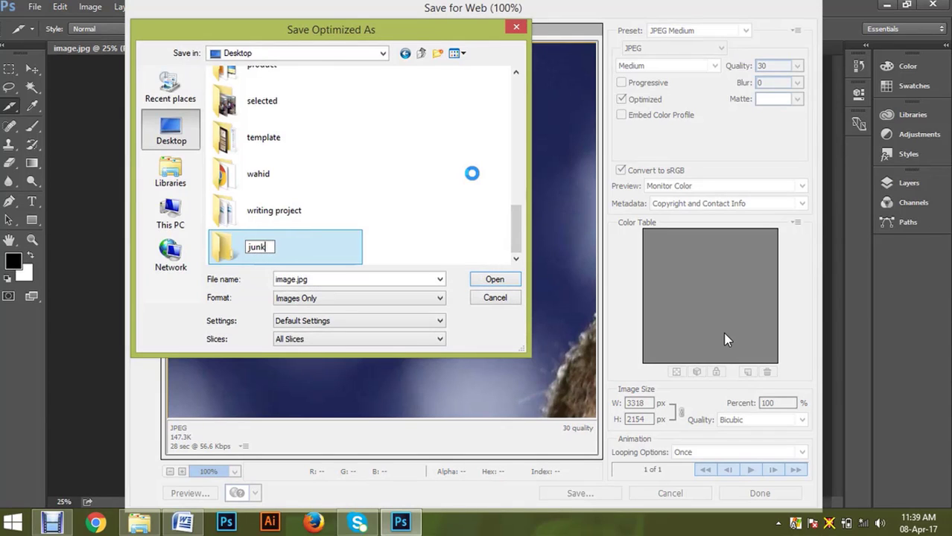
{"action": "key", "text": "Return"}
{"action": "key", "text": "Return"}
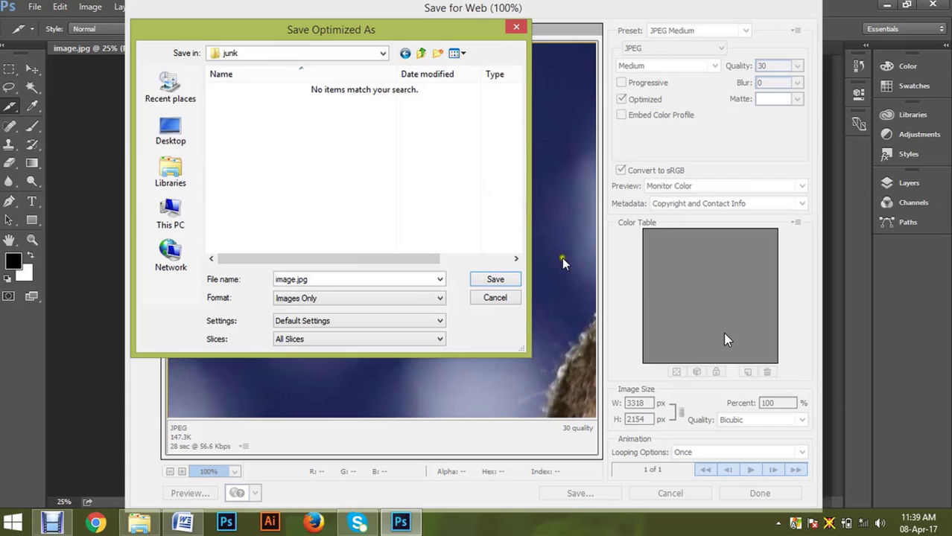
{"action": "left_click", "coordinate": [513, 279]}
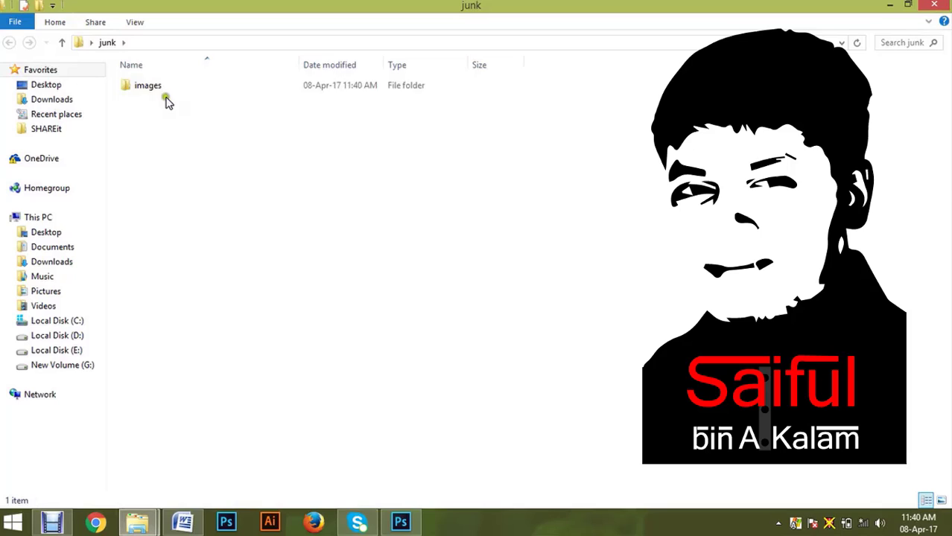
In File Explorer, view the exported image_01.jpg and image_02.gif in the images subfolder of junk, closing each viewer
{"action": "left_click", "coordinate": [166, 86]}
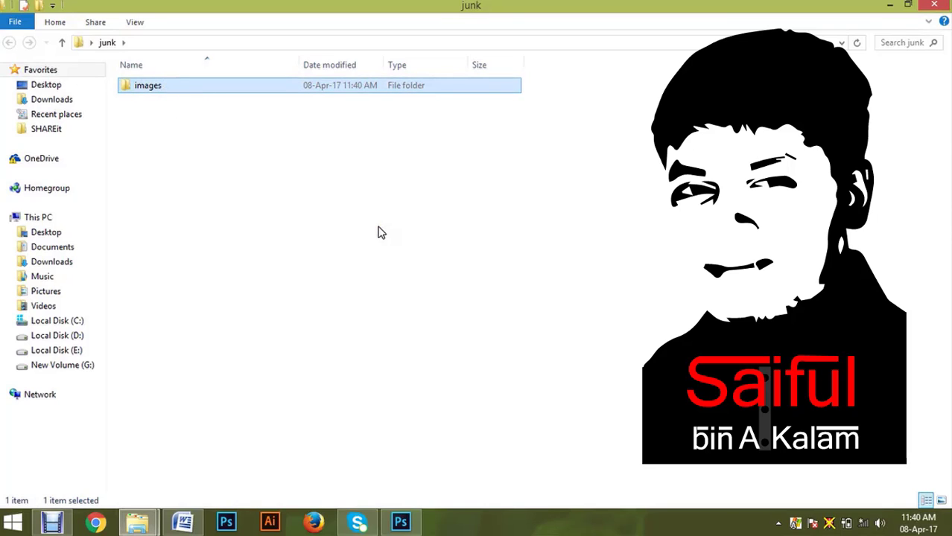
{"action": "double_click", "coordinate": [196, 85]}
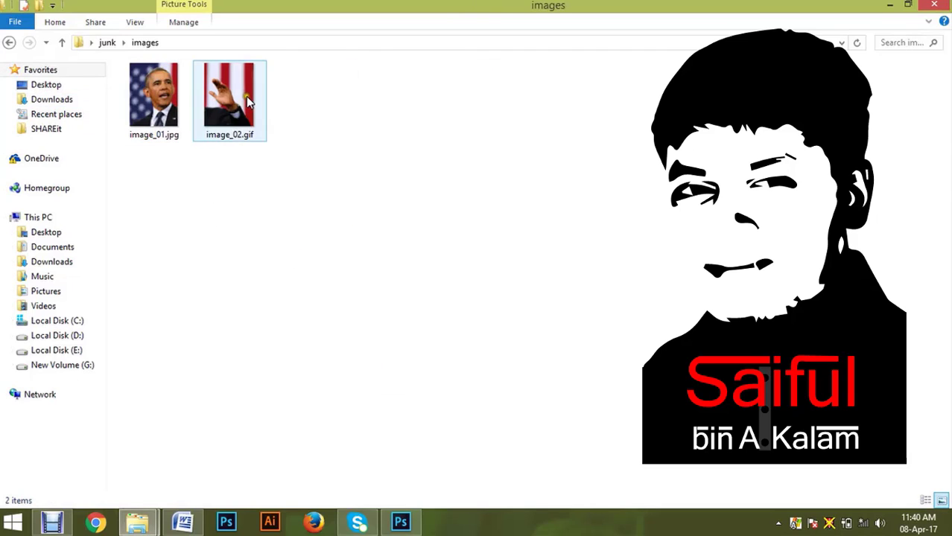
{"action": "left_click", "coordinate": [158, 111]}
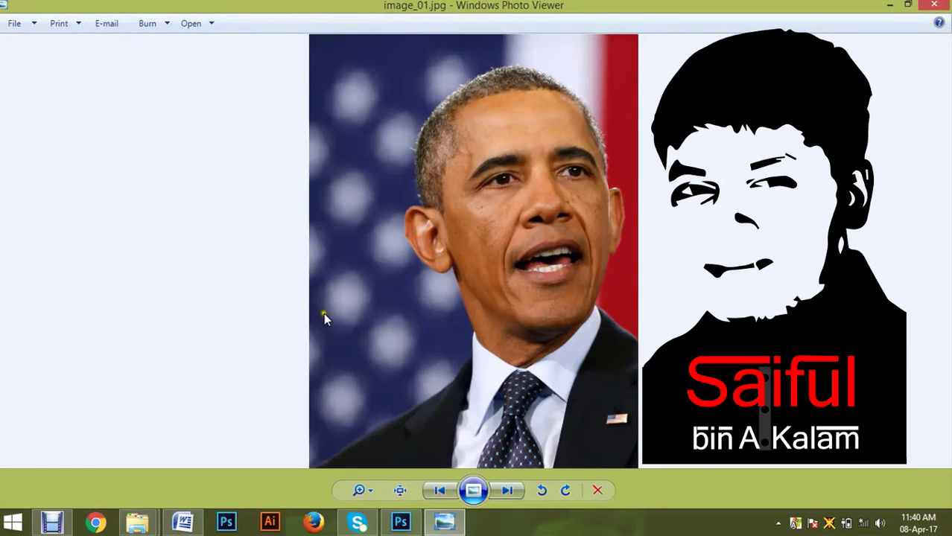
{"action": "left_click", "coordinate": [934, 6]}
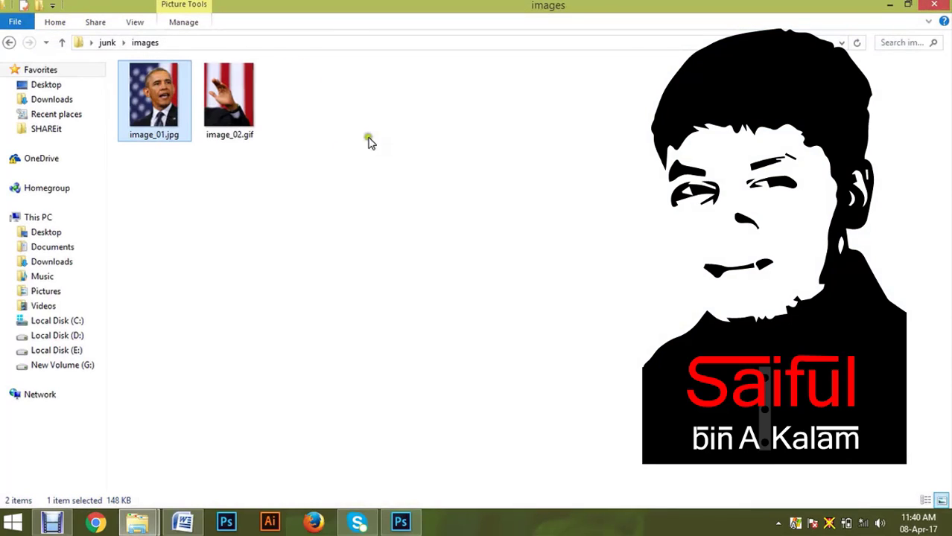
{"action": "left_click", "coordinate": [237, 96]}
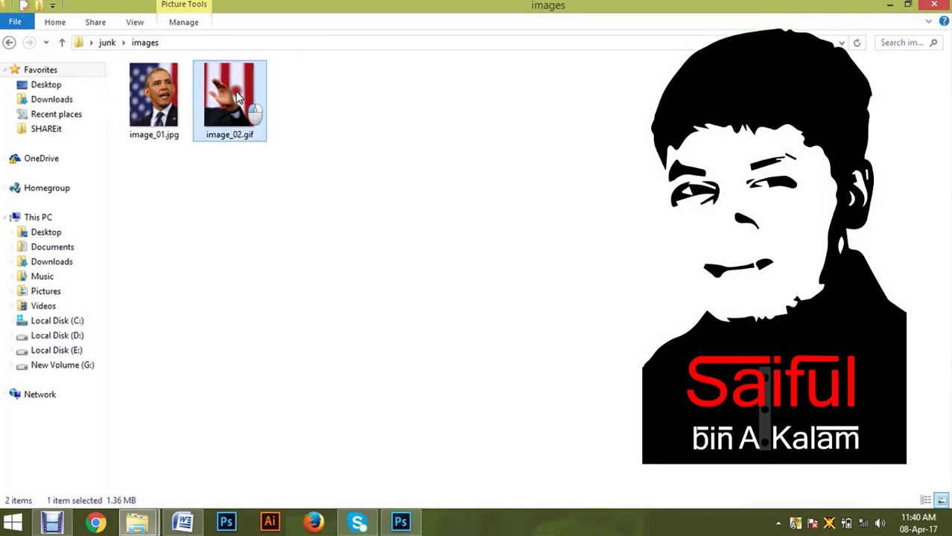
{"action": "double_click", "coordinate": [237, 96]}
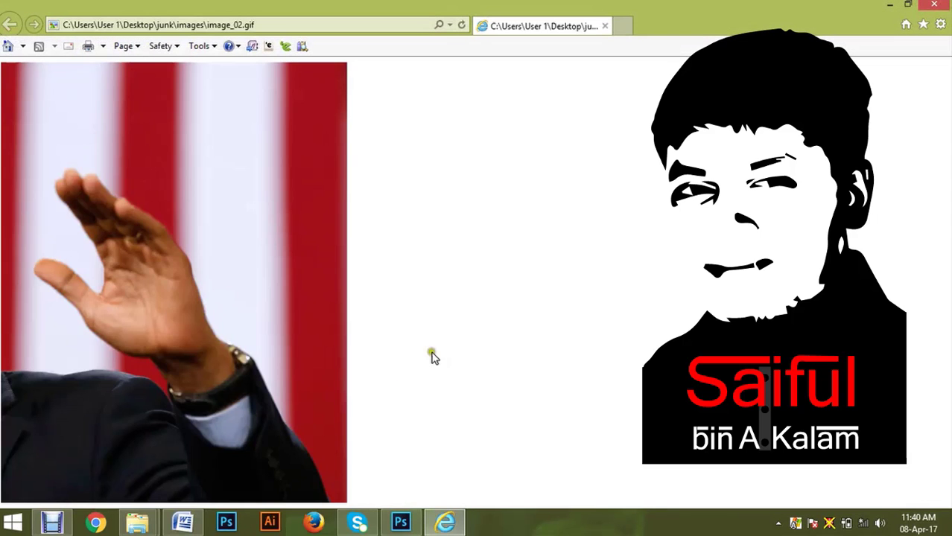
{"action": "left_click", "coordinate": [935, 5]}
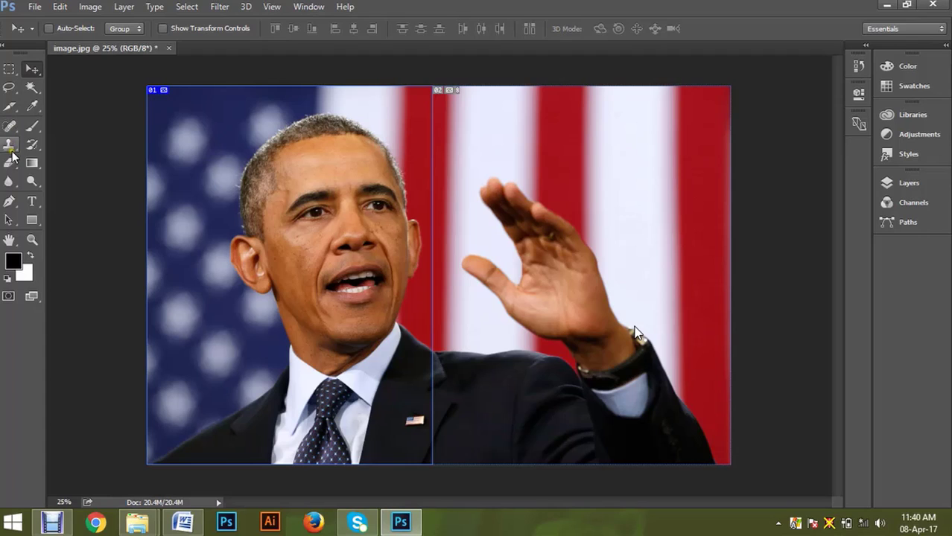
Activate the Slice Select tool and try to delete the auto slice covering the right half of the image
{"action": "left_click", "coordinate": [9, 106]}
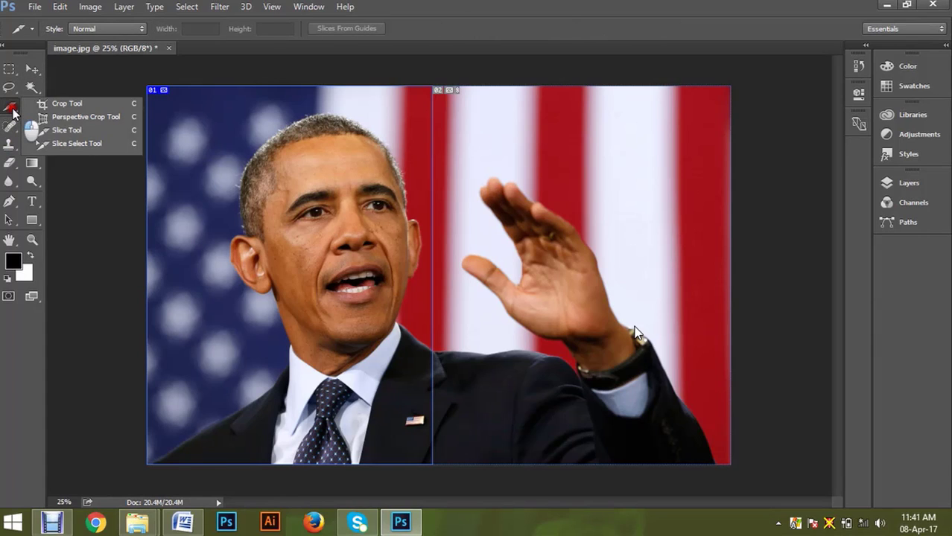
{"action": "left_click", "coordinate": [83, 145]}
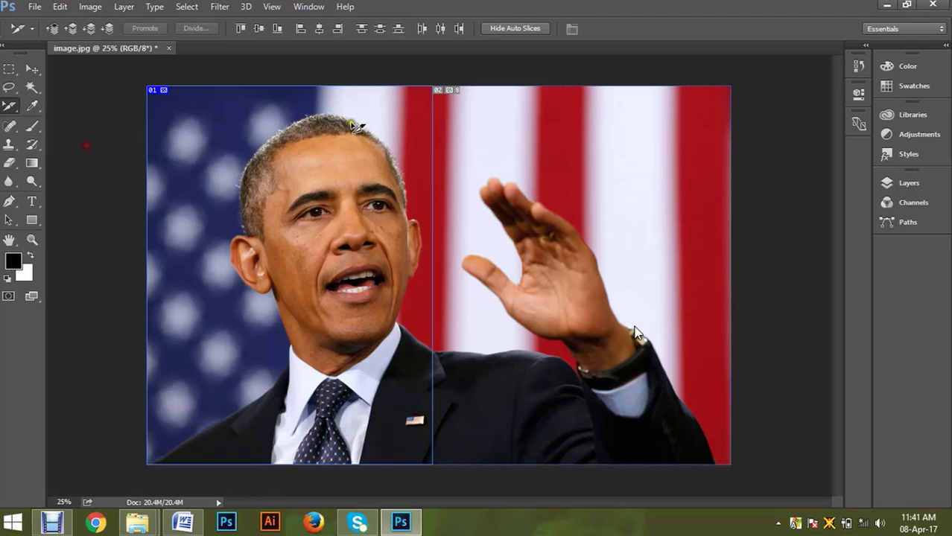
{"action": "left_click", "coordinate": [437, 113]}
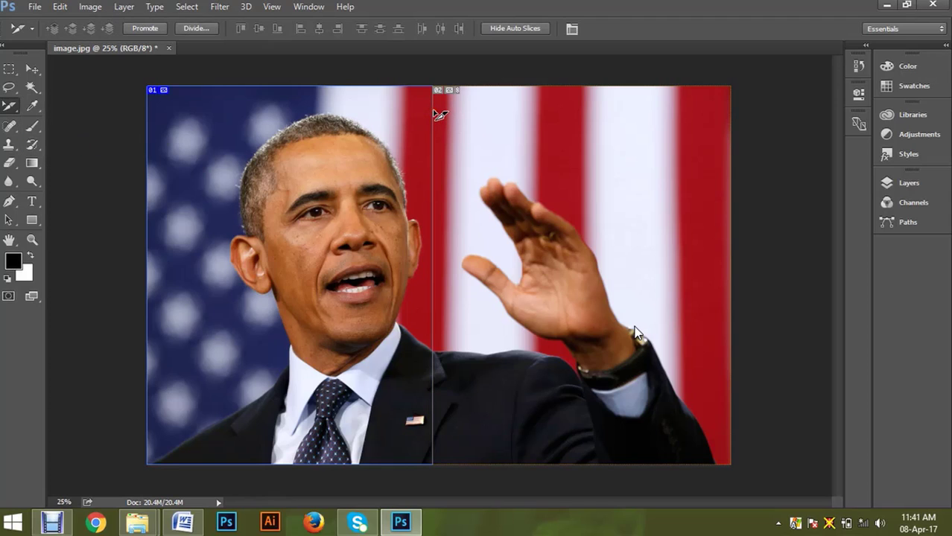
{"action": "left_click", "coordinate": [622, 206]}
{"action": "key", "text": "Delete"}
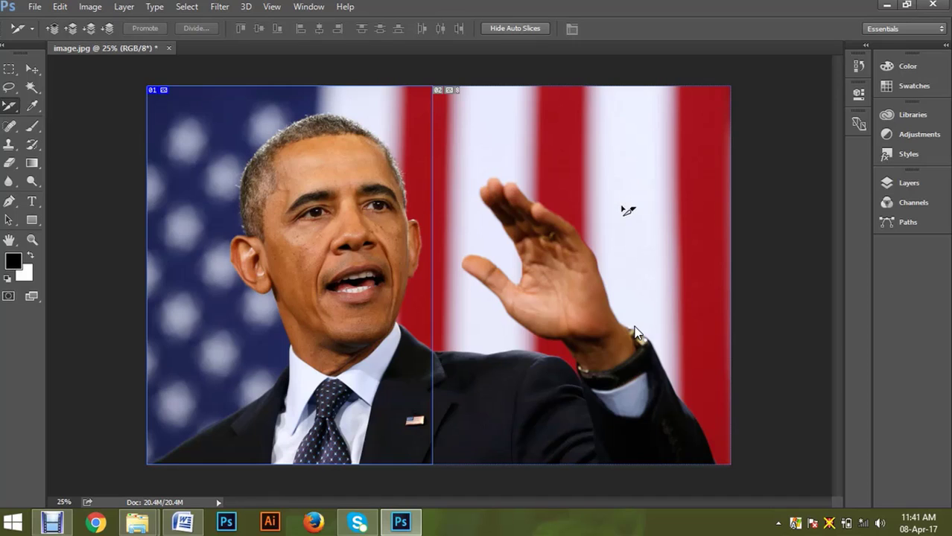
Move the user slice from the left half toward the lower right of the image and delete it
{"action": "left_click", "coordinate": [438, 140]}
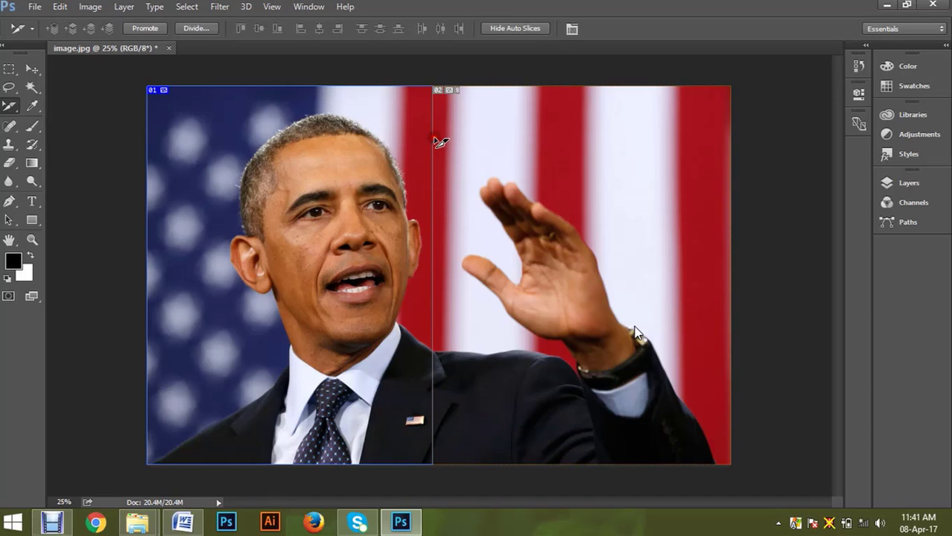
{"action": "left_click_drag", "start_coordinate": [434, 138], "coordinate": [494, 195]}
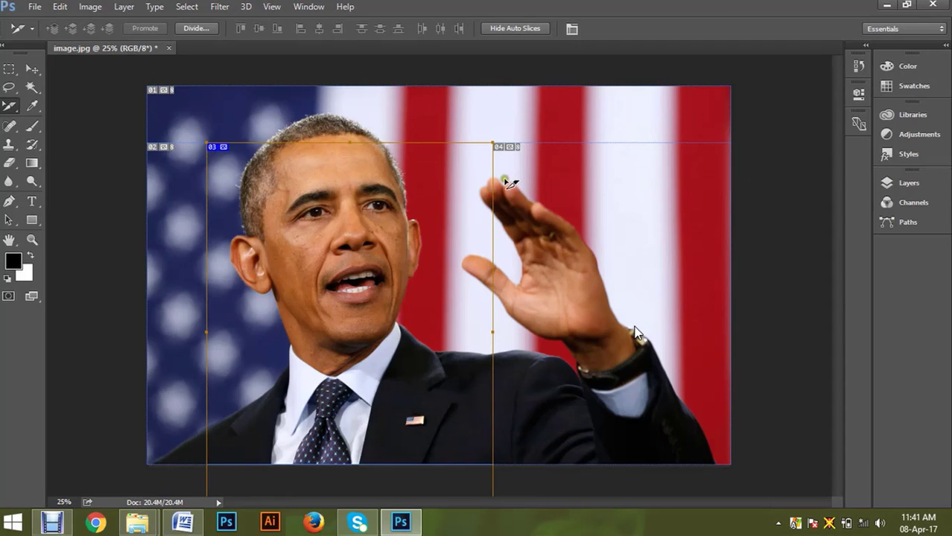
{"action": "left_click_drag", "start_coordinate": [495, 170], "coordinate": [578, 171]}
{"action": "key", "text": "Delete"}
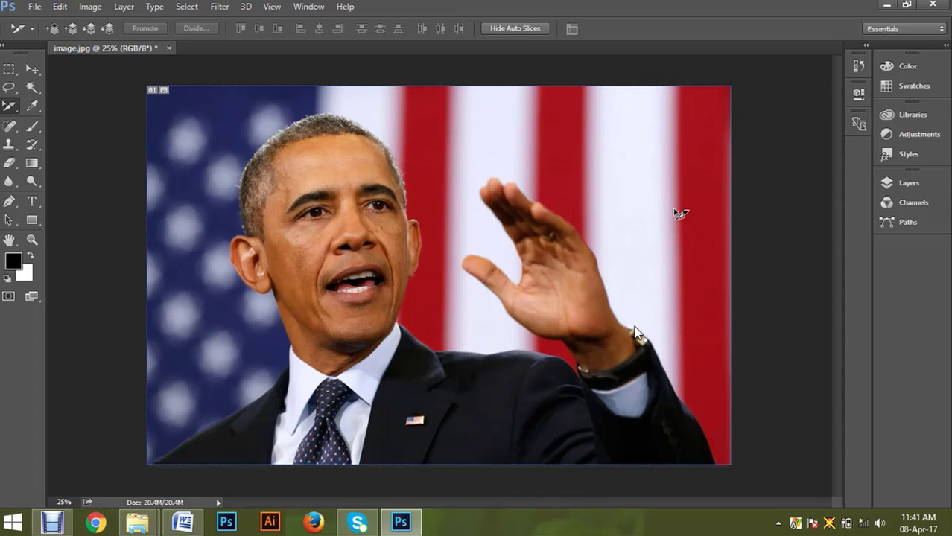
{"action": "right_click", "coordinate": [10, 105]}
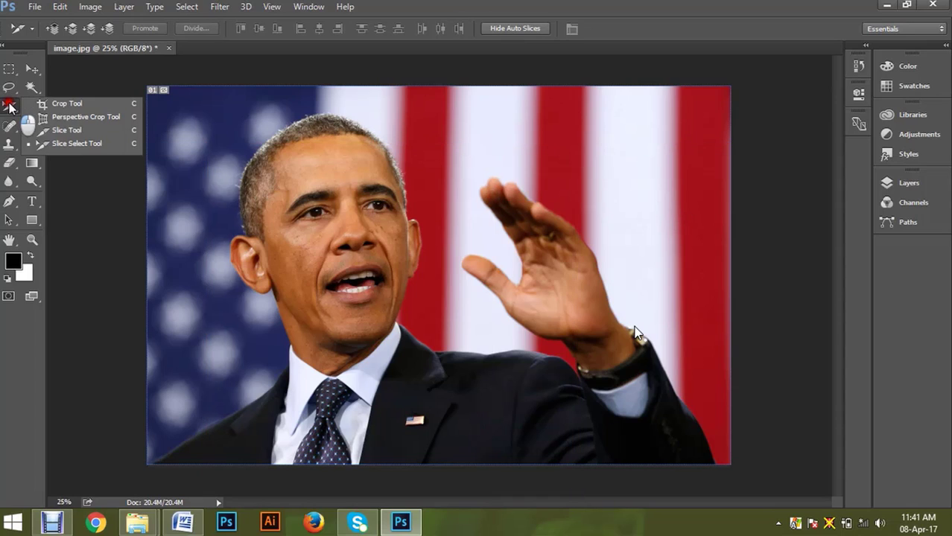
{"action": "left_click", "coordinate": [71, 144]}
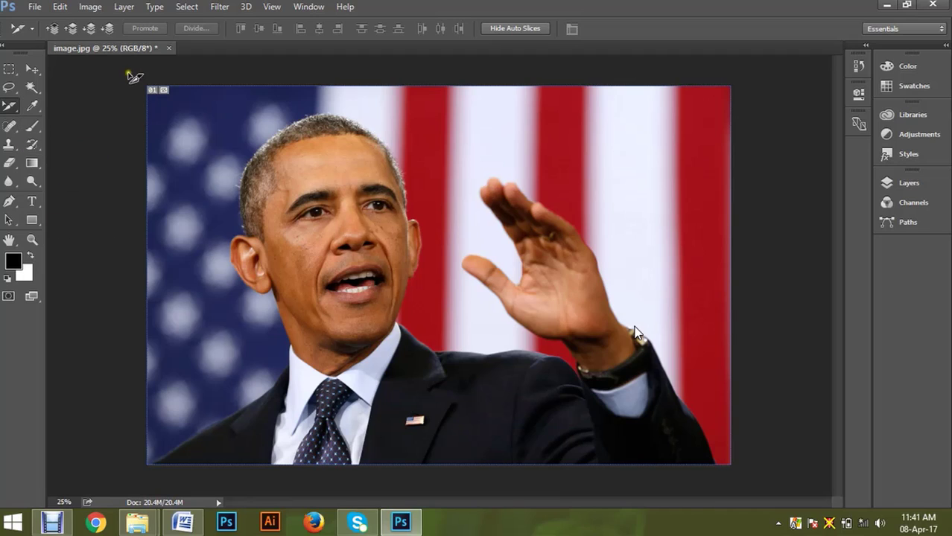
Review the full-image slice's dimensions in Slice Options without changing them, and show the rulers in inches
{"action": "double_click", "coordinate": [222, 179]}
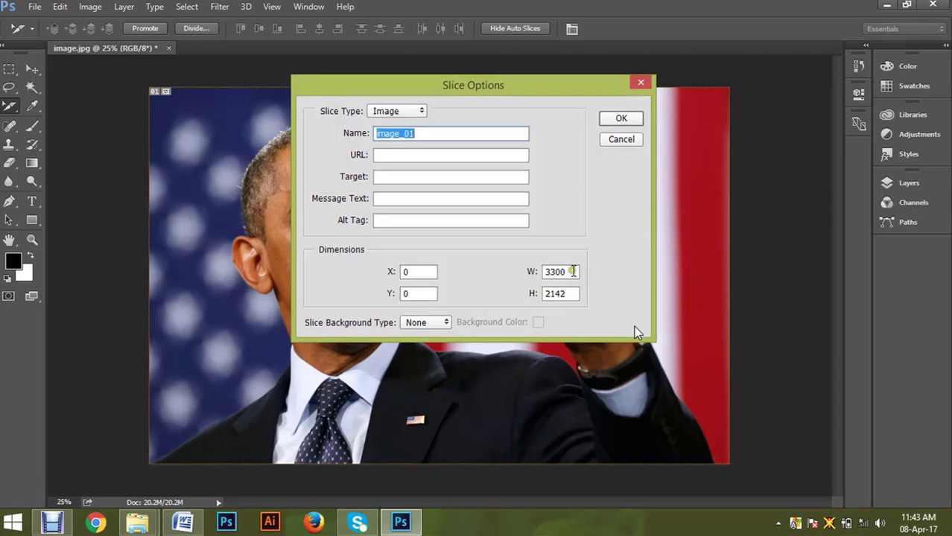
{"action": "left_click", "coordinate": [618, 141]}
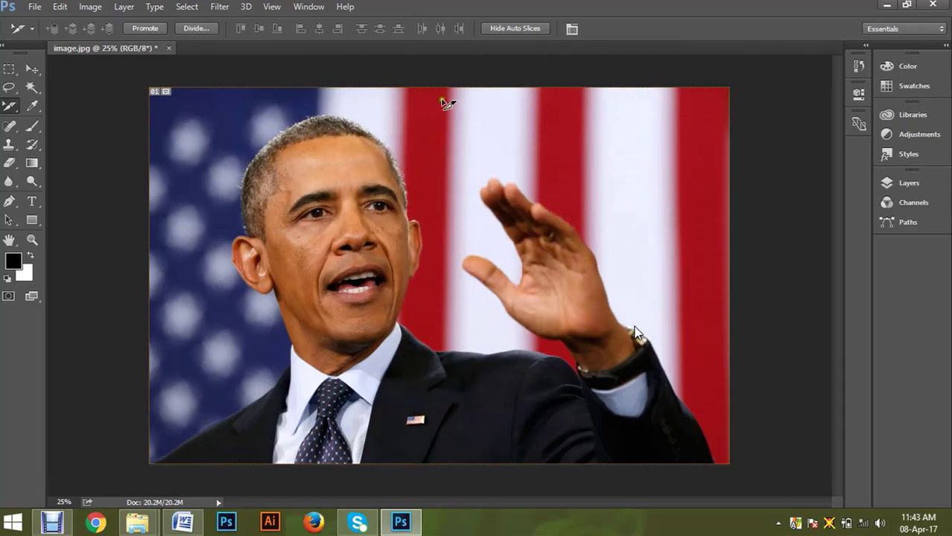
{"action": "key", "text": "ctrl+r"}
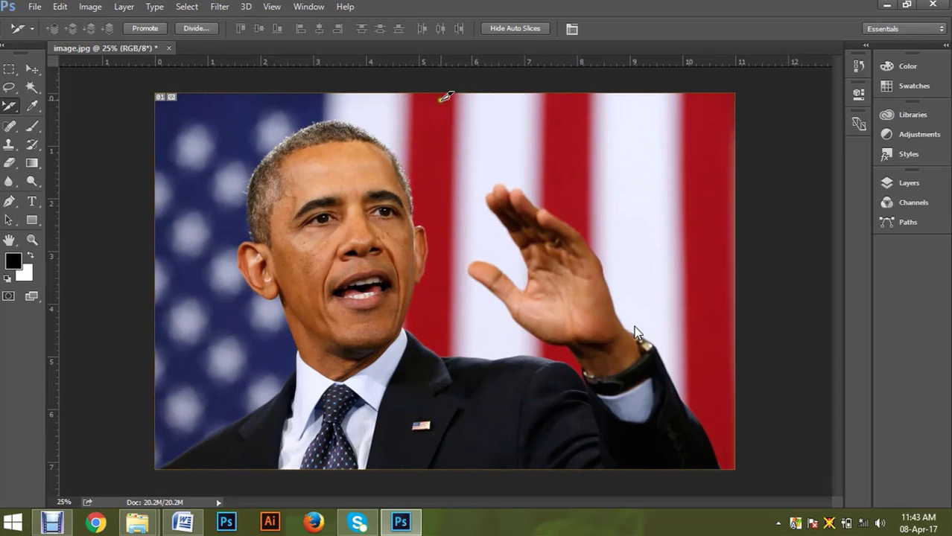
{"action": "right_click", "coordinate": [390, 60]}
{"action": "left_click", "coordinate": [427, 87]}
Check the pixel dimensions of image.jpg in Image Size, closing without changes
{"action": "left_click", "coordinate": [90, 7]}
{"action": "left_click", "coordinate": [134, 108]}
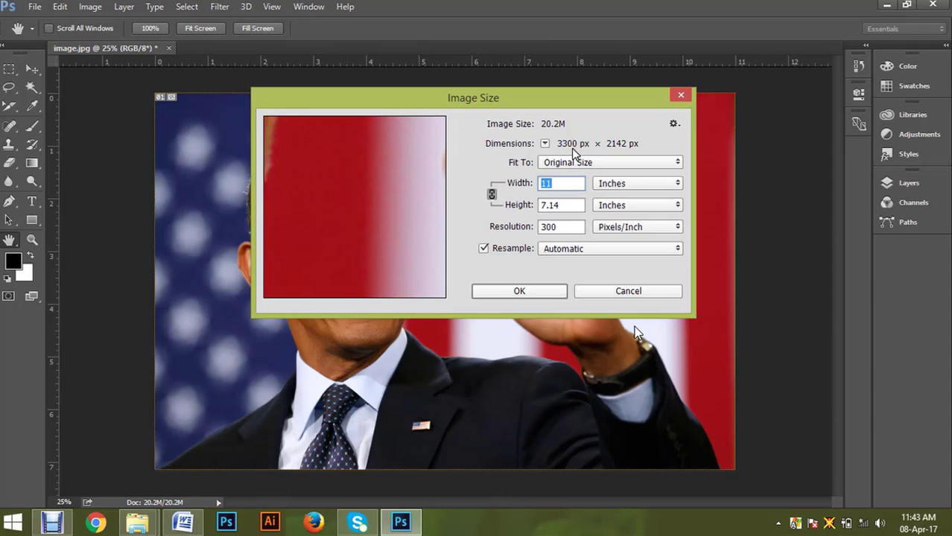
{"action": "left_click", "coordinate": [651, 292]}
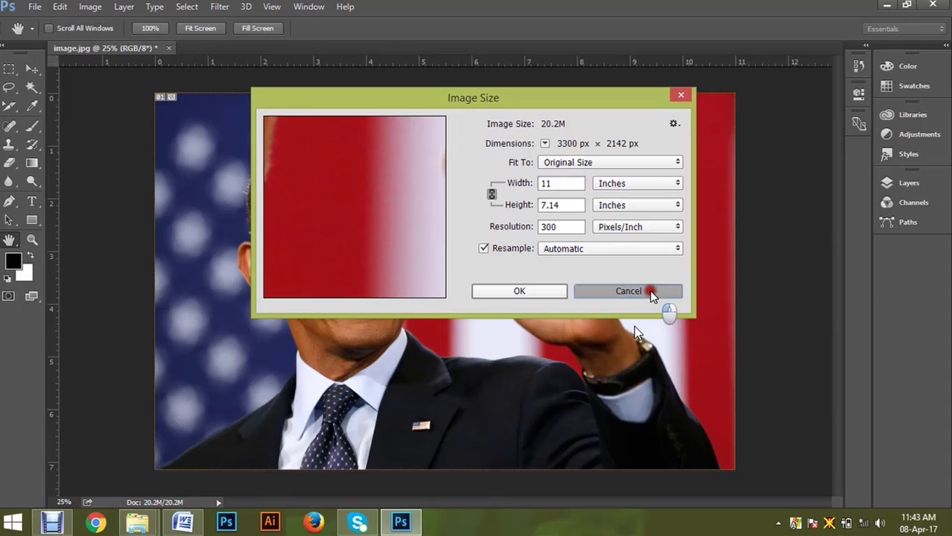
Set the full-image slice's width to 1650 in Slice Options so that it covers the left half of the image
{"action": "double_click", "coordinate": [328, 240]}
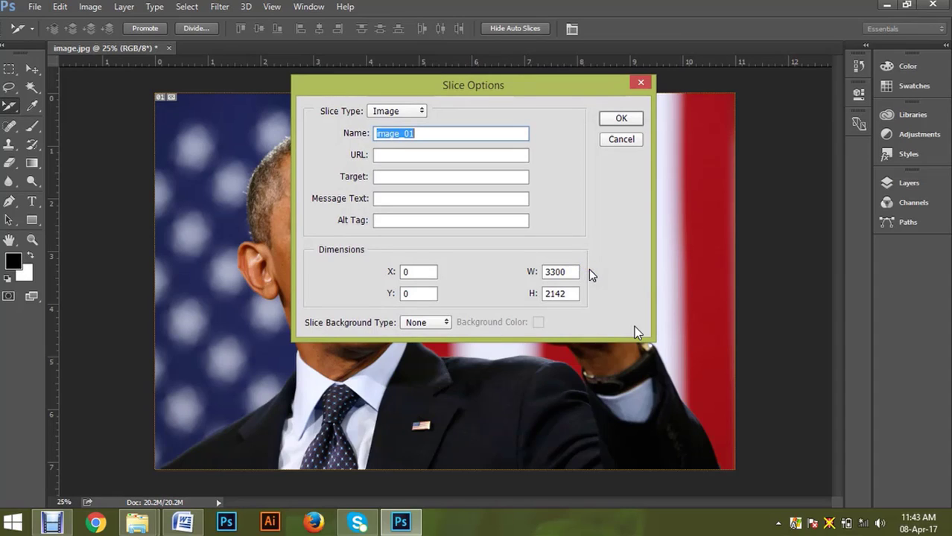
{"action": "double_click", "coordinate": [565, 271]}
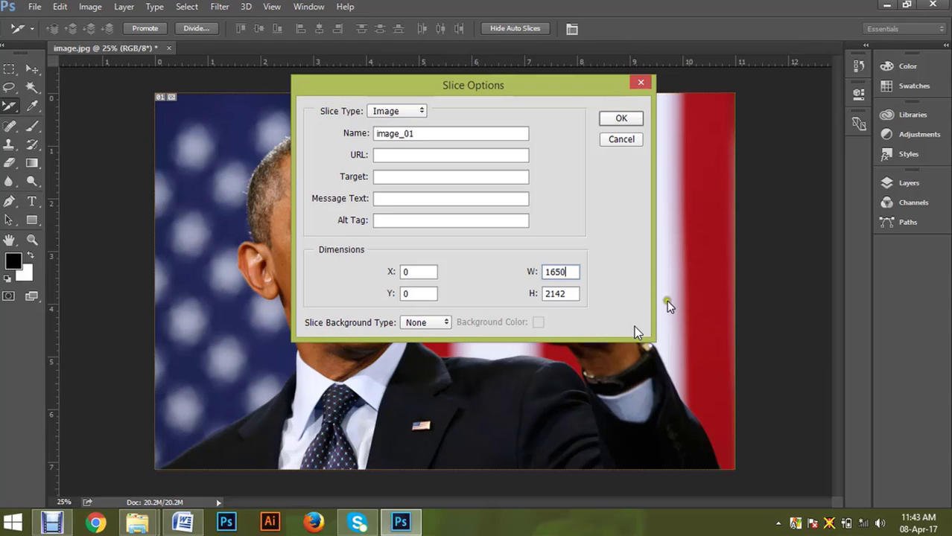
{"action": "left_click", "coordinate": [621, 119]}
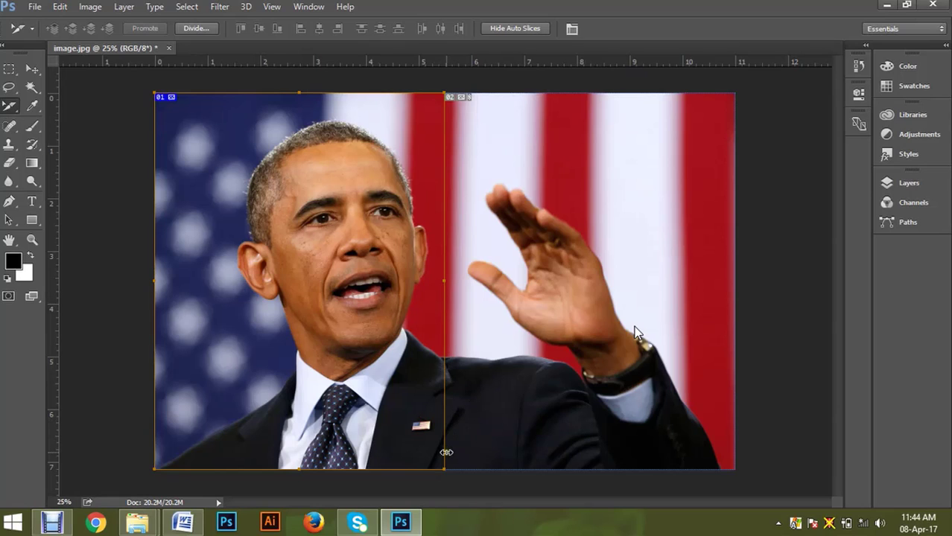
Select the auto slice on the right half of the image and check its dimensions in Slice Options
{"action": "left_click", "coordinate": [607, 189]}
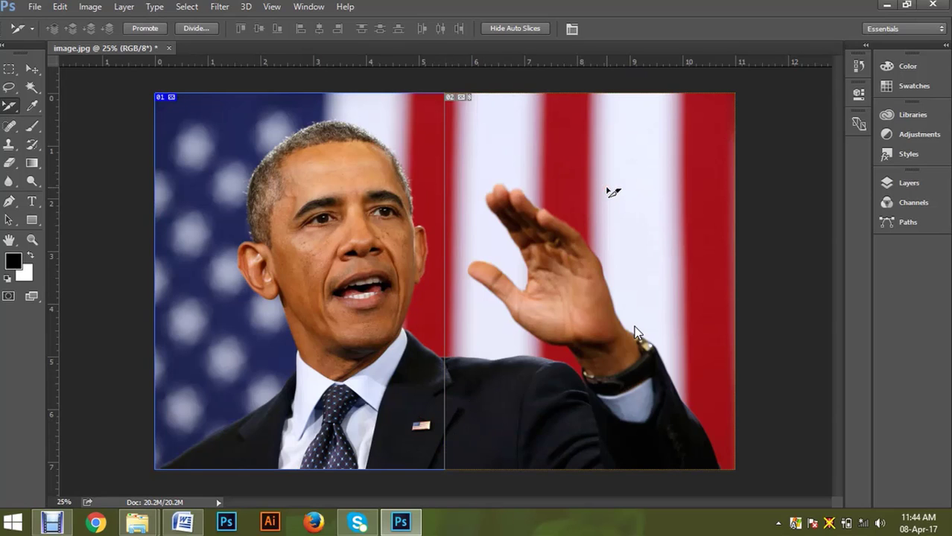
{"action": "double_click", "coordinate": [611, 192]}
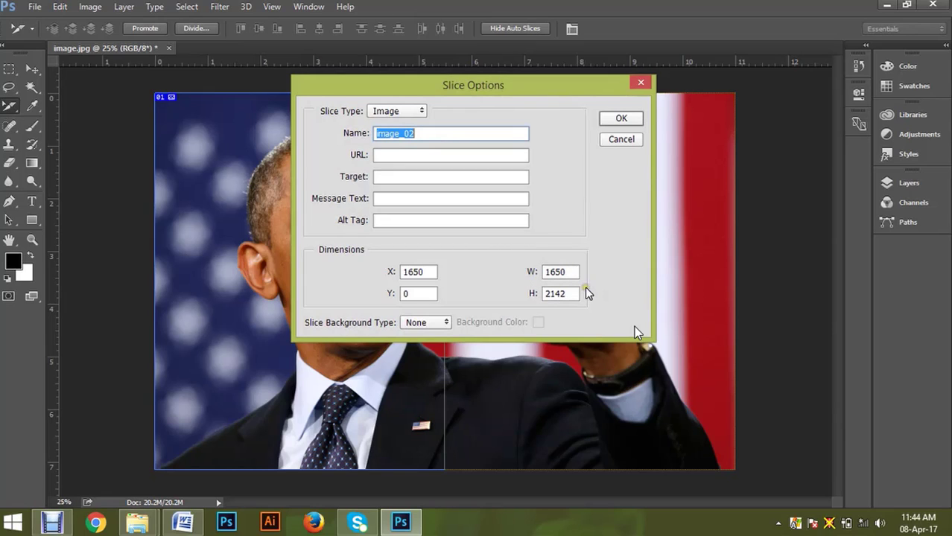
{"action": "left_click", "coordinate": [632, 119]}
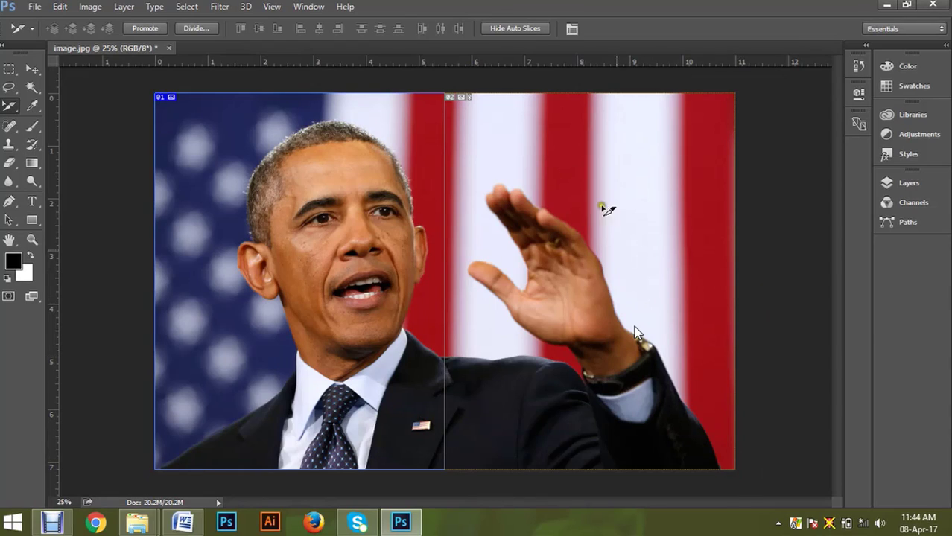
Activate the Move tool, view the new document settings, and check the image's width, height and resolution in Image Size
{"action": "left_click", "coordinate": [32, 68]}
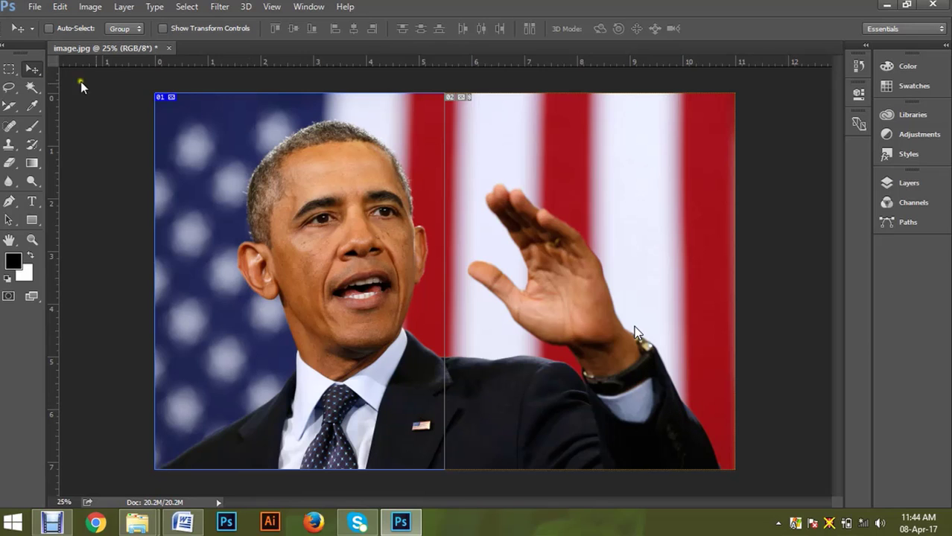
{"action": "left_click", "coordinate": [34, 6]}
{"action": "left_click", "coordinate": [41, 19]}
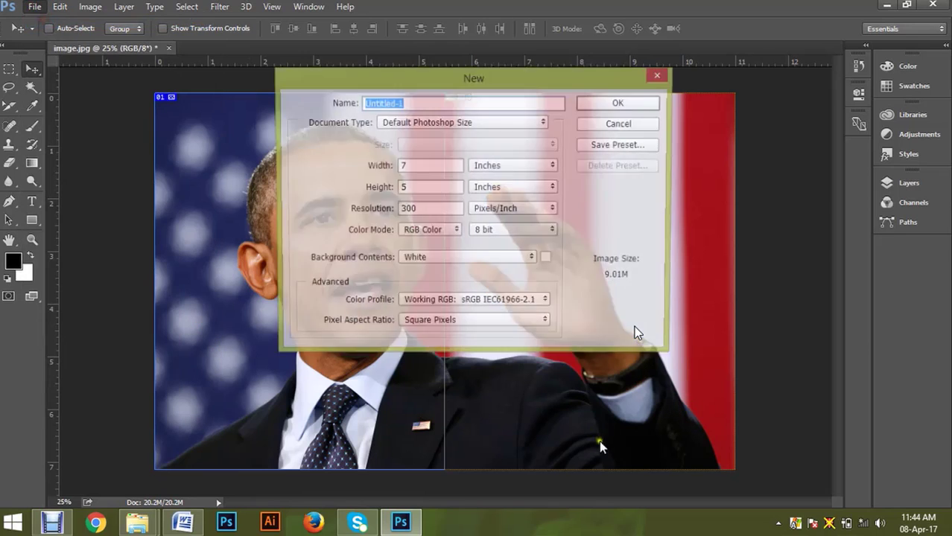
{"action": "left_click", "coordinate": [660, 125]}
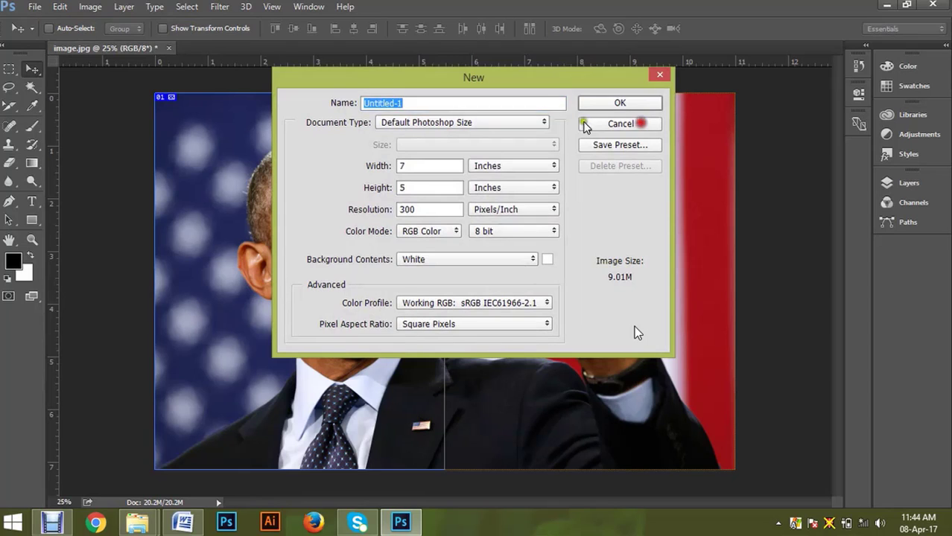
{"action": "left_click", "coordinate": [97, 7]}
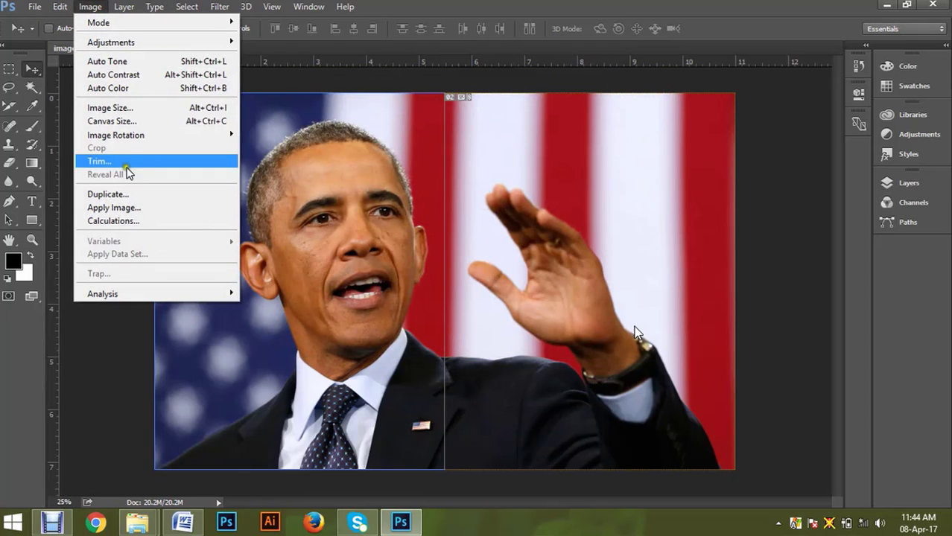
{"action": "left_click", "coordinate": [128, 108]}
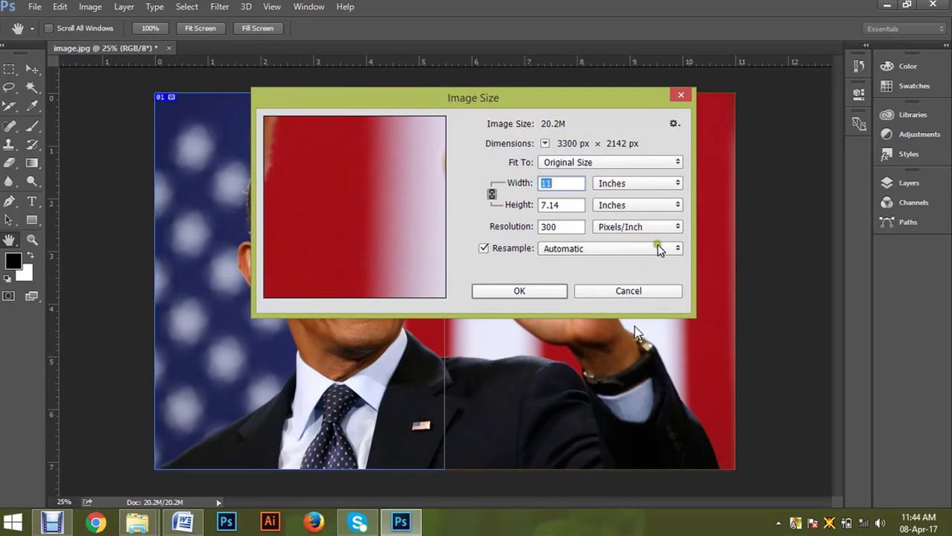
{"action": "left_click", "coordinate": [663, 293]}
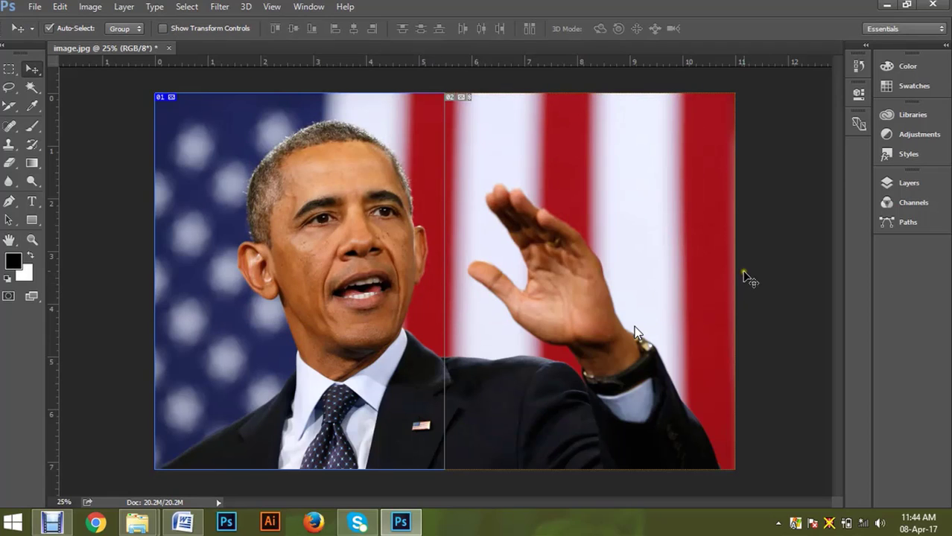
Create a new document 11 inches wide and 7.14 inches high at 300 pixels/inch in CMYK Color with a white background
{"action": "key", "text": "ctrl+n"}
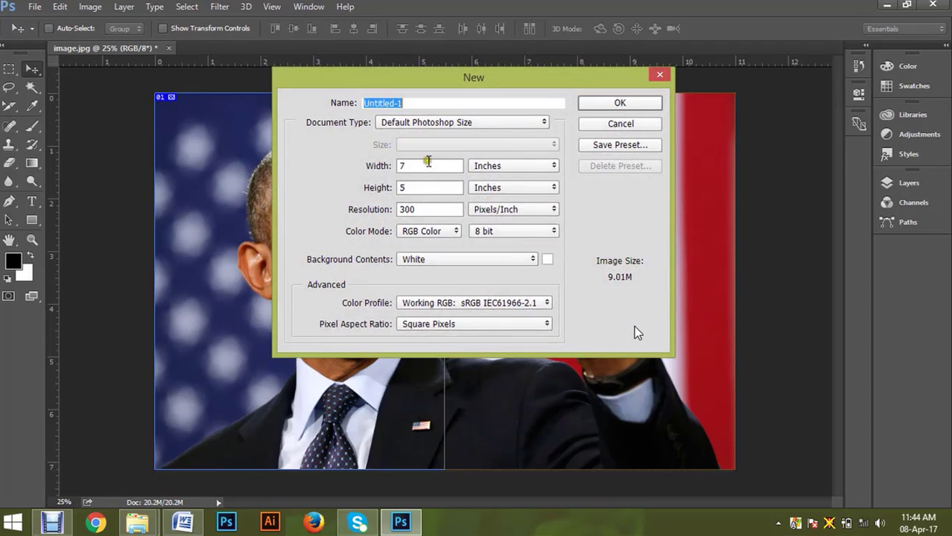
{"action": "double_click", "coordinate": [429, 165]}
{"action": "type", "text": "11"}
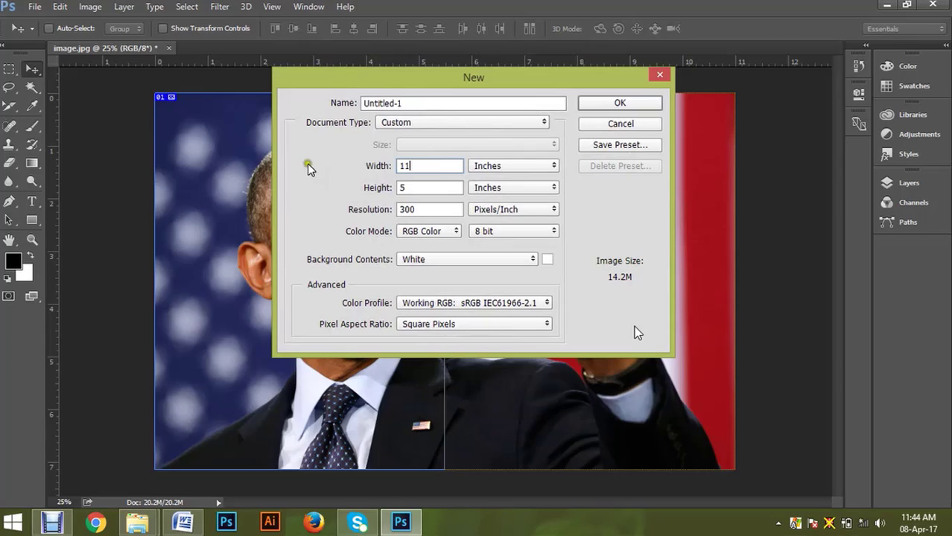
{"action": "double_click", "coordinate": [416, 188]}
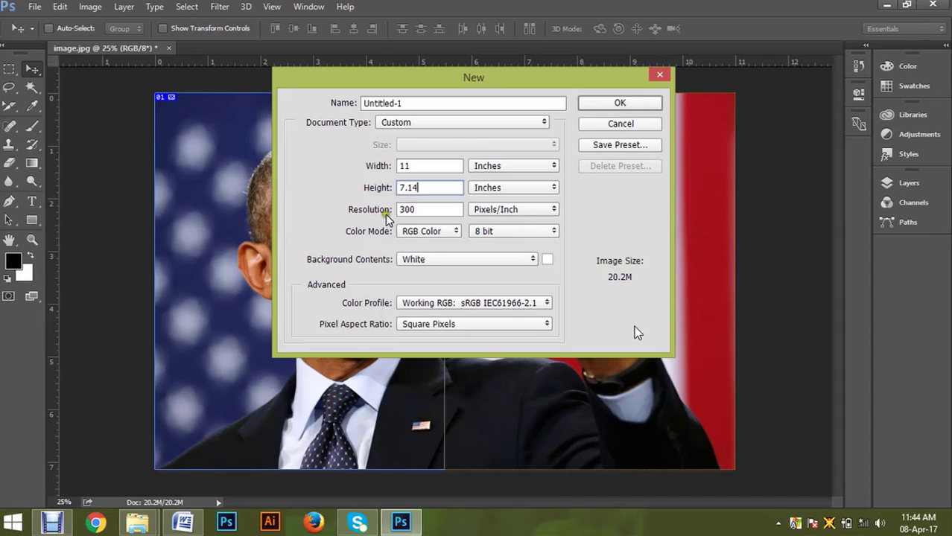
{"action": "left_click", "coordinate": [452, 223]}
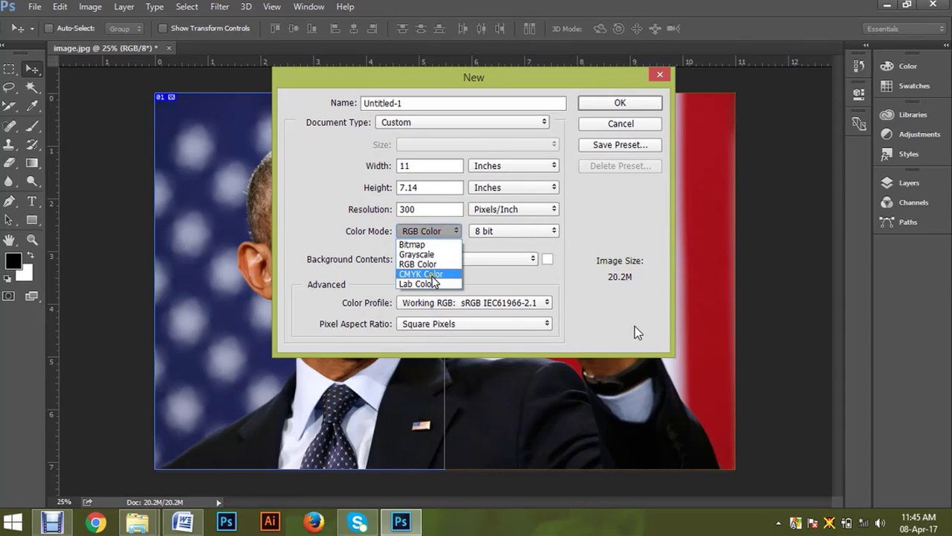
{"action": "left_click", "coordinate": [431, 275]}
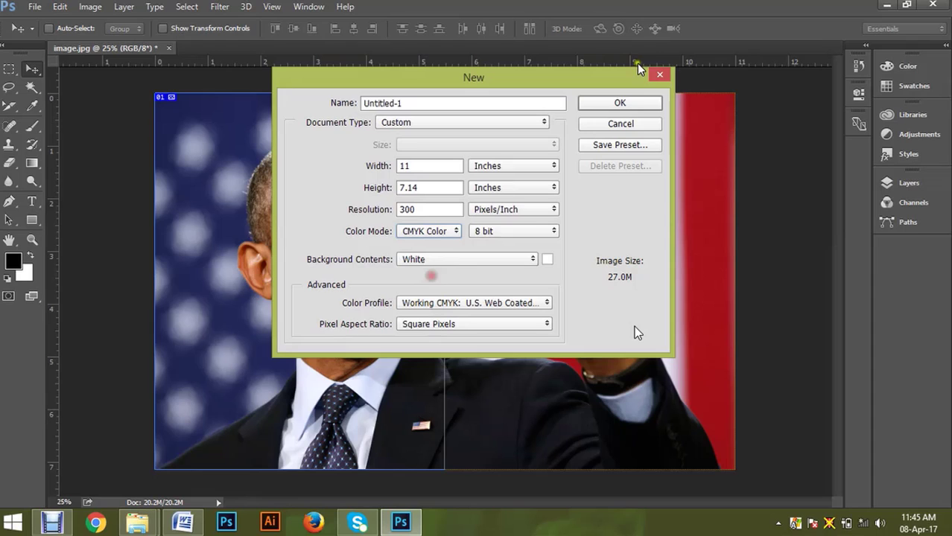
{"action": "left_click", "coordinate": [637, 104]}
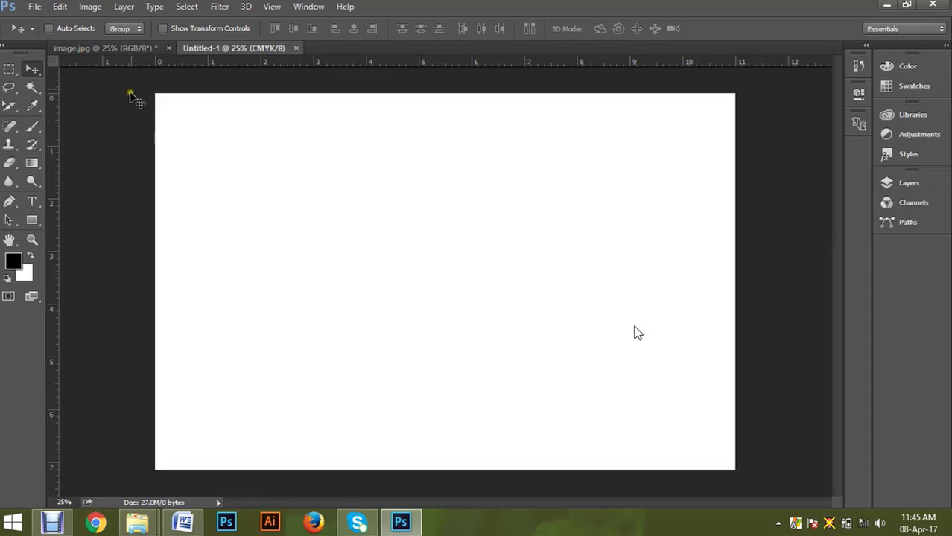
In image.jpg, select the left half covered by slice 01 with the Rectangular Marquee tool
{"action": "left_click", "coordinate": [127, 50]}
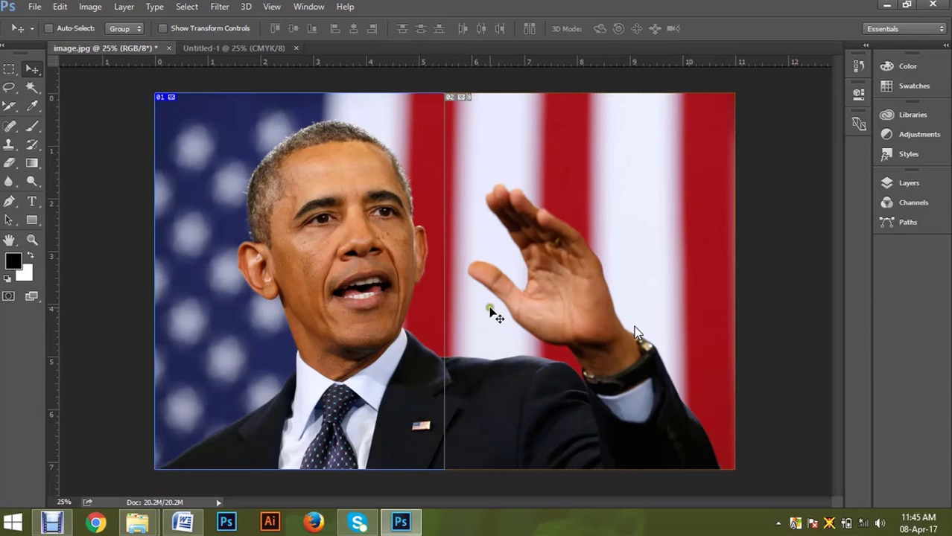
{"action": "left_click", "coordinate": [9, 68]}
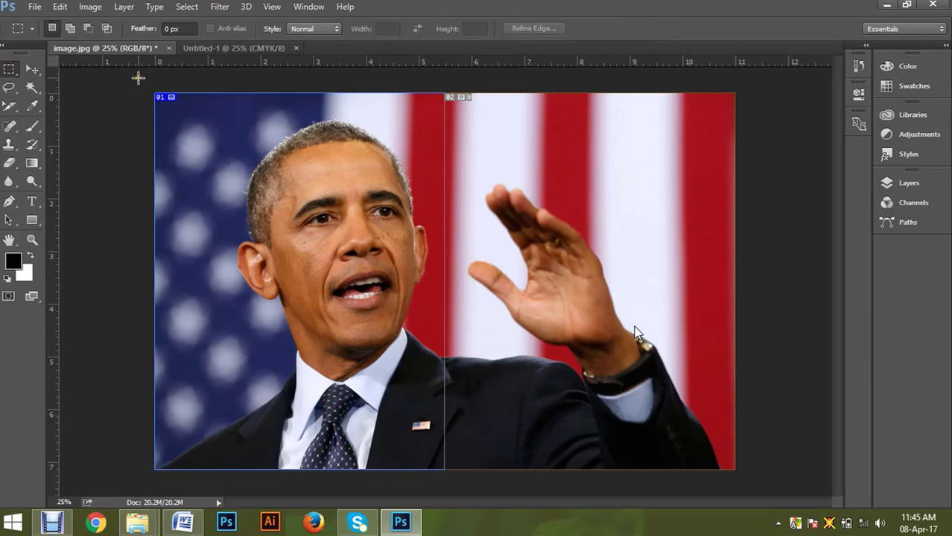
{"action": "left_click_drag", "start_coordinate": [155, 93], "coordinate": [443, 474]}
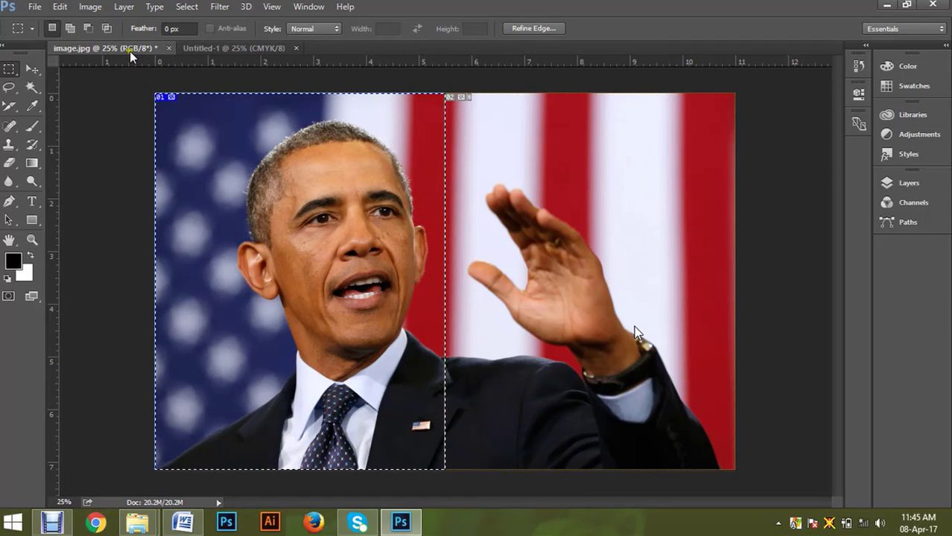
Float the image.jpg and Untitled-1 windows and arrange them so that both are accessible
{"action": "left_click_drag", "start_coordinate": [123, 42], "coordinate": [152, 125]}
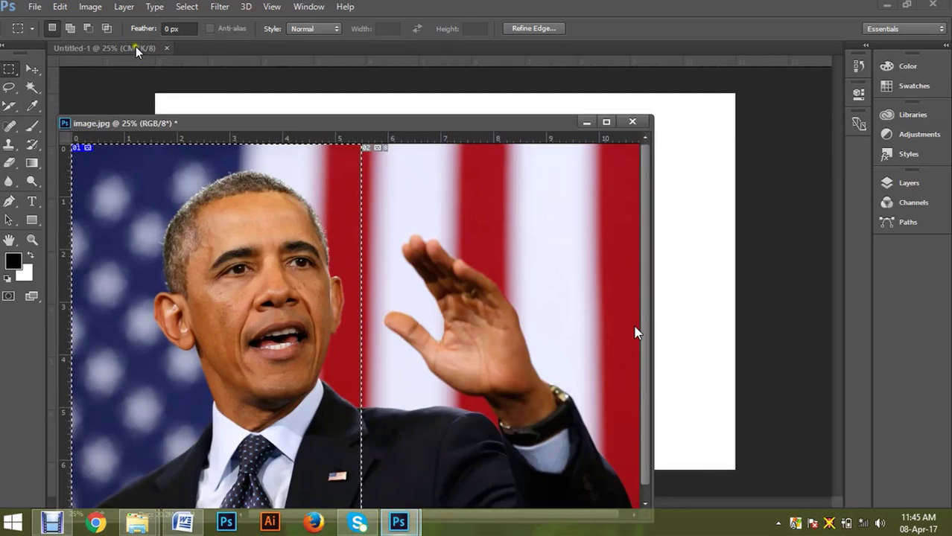
{"action": "left_click_drag", "start_coordinate": [134, 47], "coordinate": [756, 127]}
{"action": "left_click_drag", "start_coordinate": [326, 123], "coordinate": [310, 70]}
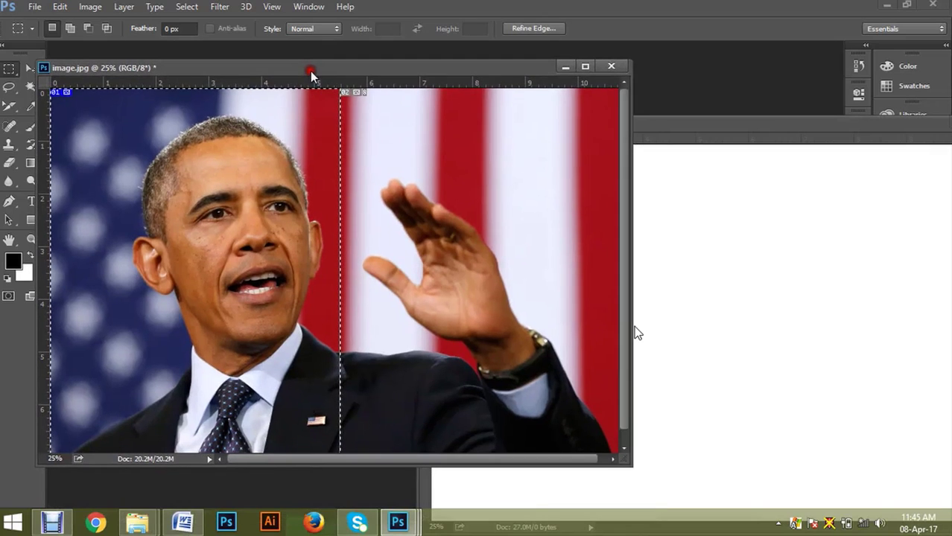
Copy the selected left half into Untitled-1 with the Move tool and align it to the canvas's left half
{"action": "left_click", "coordinate": [28, 67]}
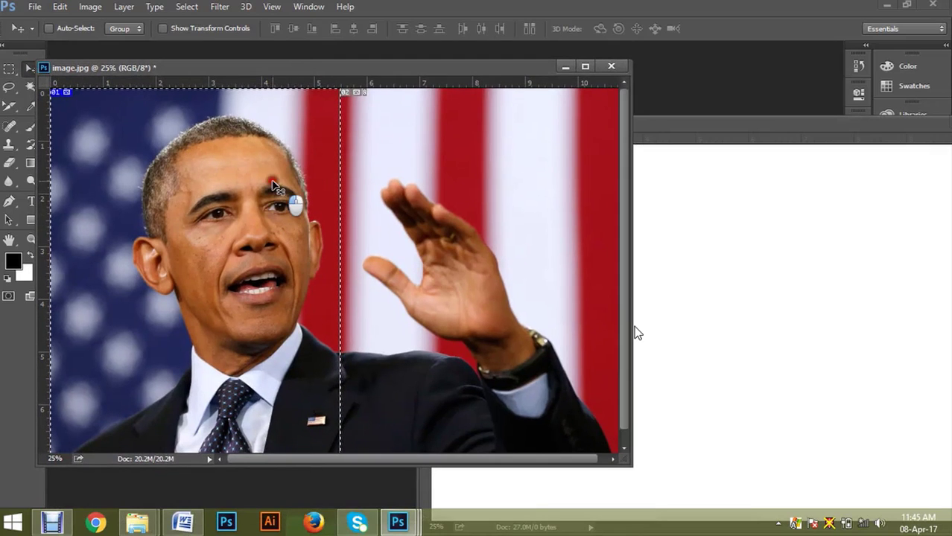
{"action": "left_click_drag", "start_coordinate": [287, 202], "coordinate": [765, 271]}
{"action": "double_click", "coordinate": [735, 120]}
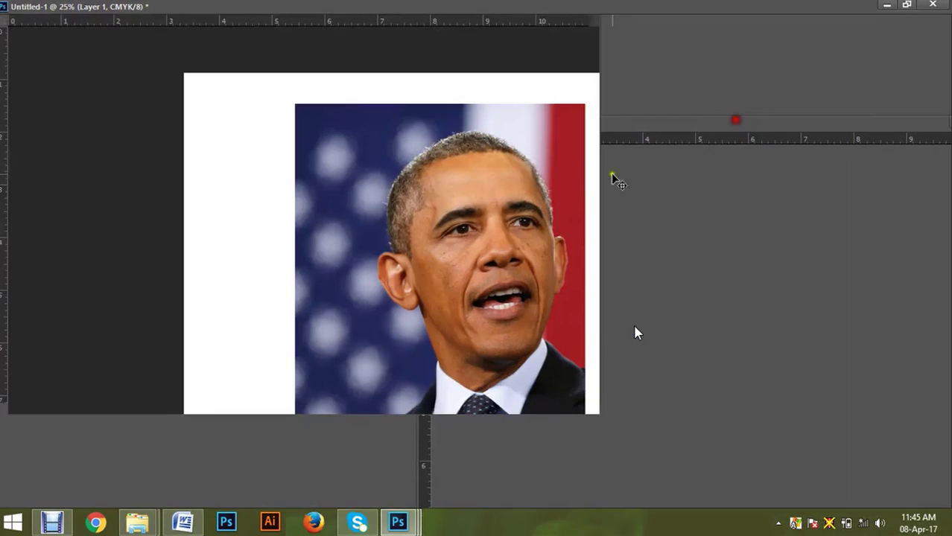
{"action": "left_click_drag", "start_coordinate": [428, 228], "coordinate": [316, 197]}
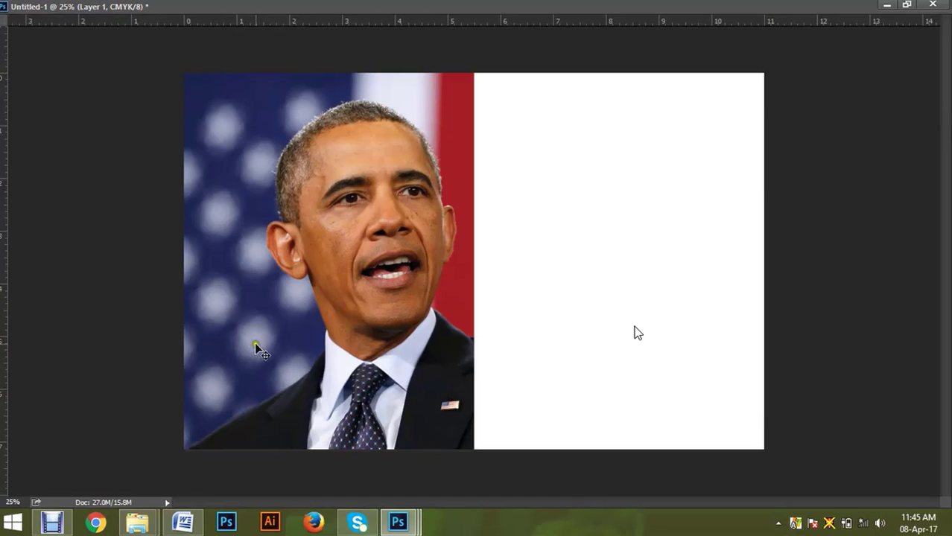
Return to image.jpg and select its right half covered by slice 02 with the Rectangular Marquee tool
{"action": "left_click", "coordinate": [907, 4]}
{"action": "left_click", "coordinate": [276, 156]}
{"action": "left_click", "coordinate": [585, 66]}
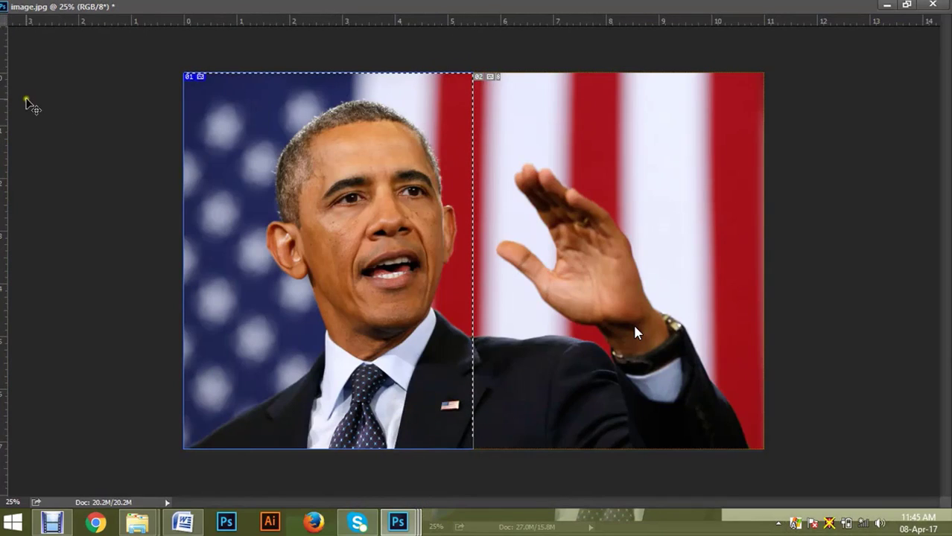
{"action": "left_click", "coordinate": [909, 4]}
{"action": "left_click", "coordinate": [12, 69]}
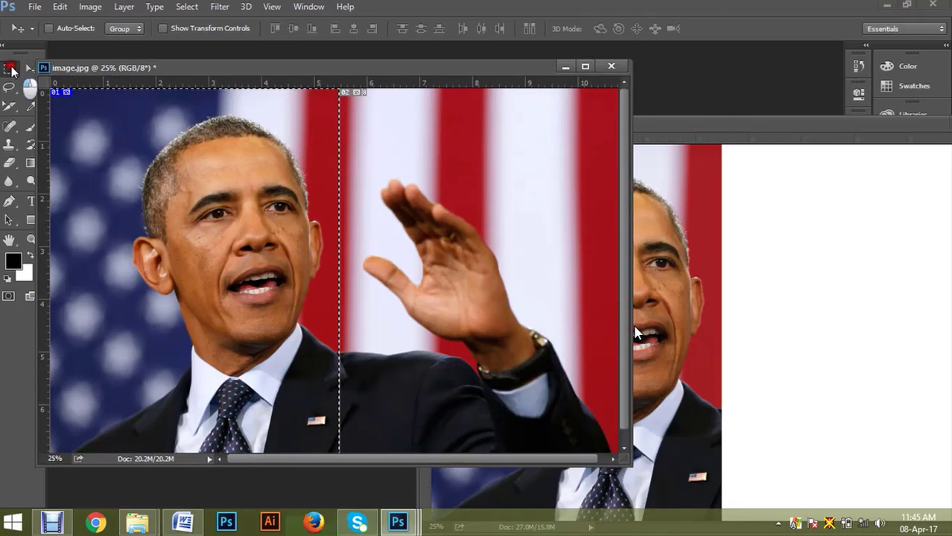
{"action": "left_click", "coordinate": [586, 67]}
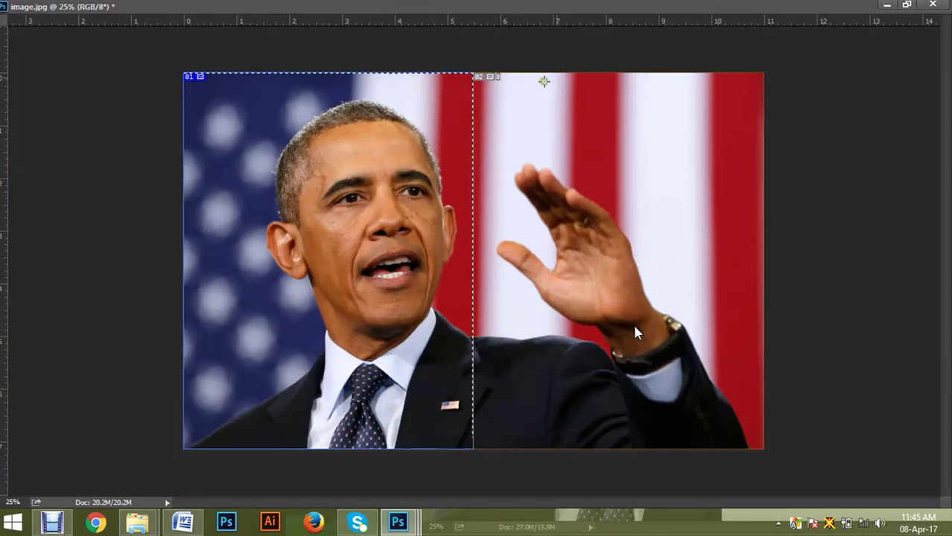
{"action": "left_click_drag", "start_coordinate": [474, 72], "coordinate": [549, 194]}
{"action": "left_click_drag", "start_coordinate": [567, 231], "coordinate": [776, 458]}
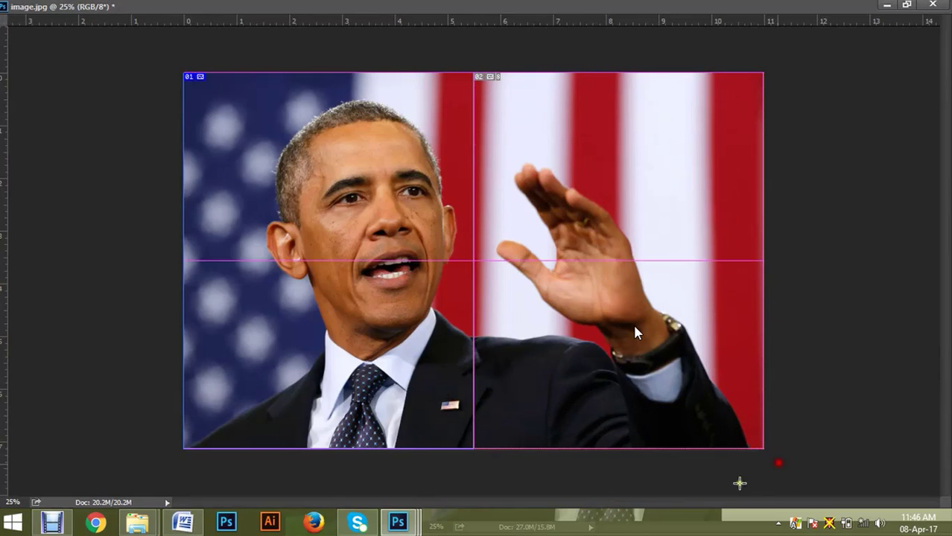
Copy the selected right half into Untitled-1 with the Move tool and align it to the canvas's right half
{"action": "left_click", "coordinate": [906, 5]}
{"action": "key", "text": "v"}
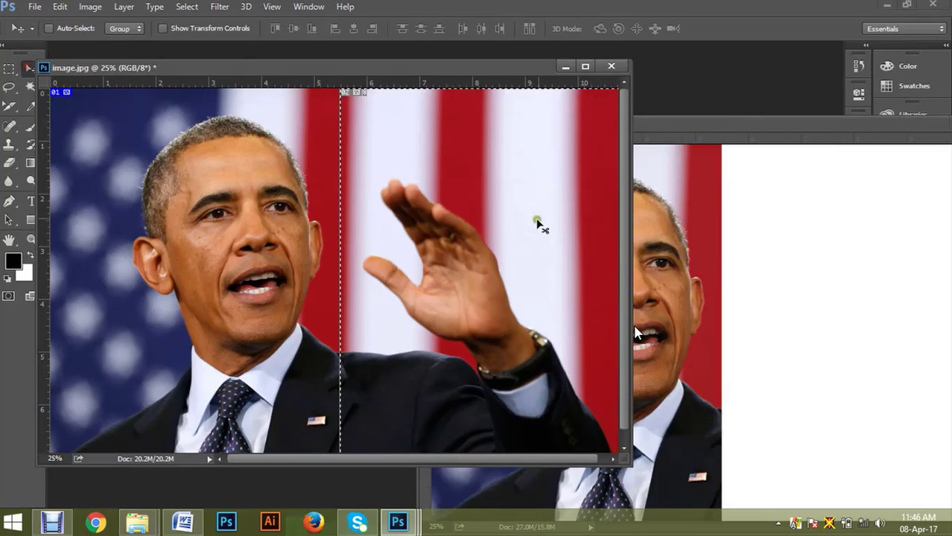
{"action": "left_click_drag", "start_coordinate": [540, 221], "coordinate": [819, 346]}
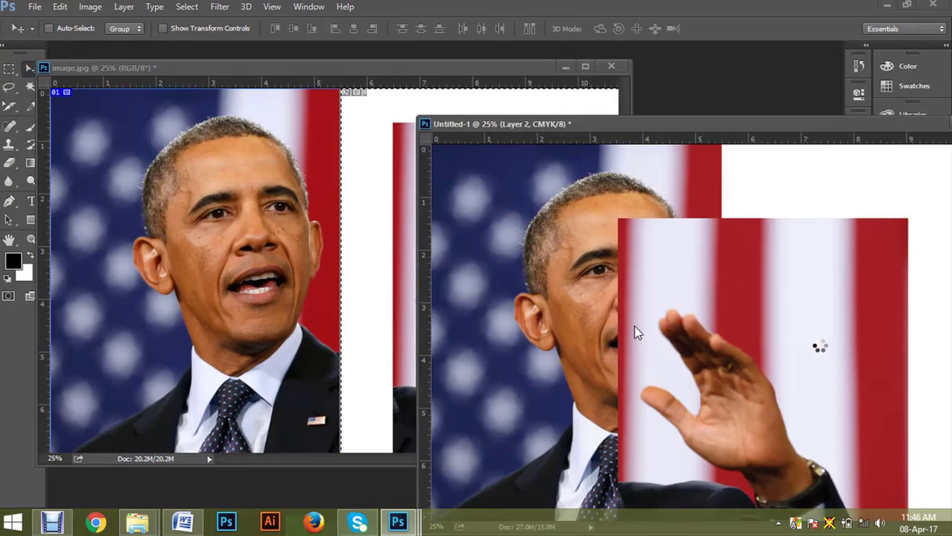
{"action": "double_click", "coordinate": [773, 125]}
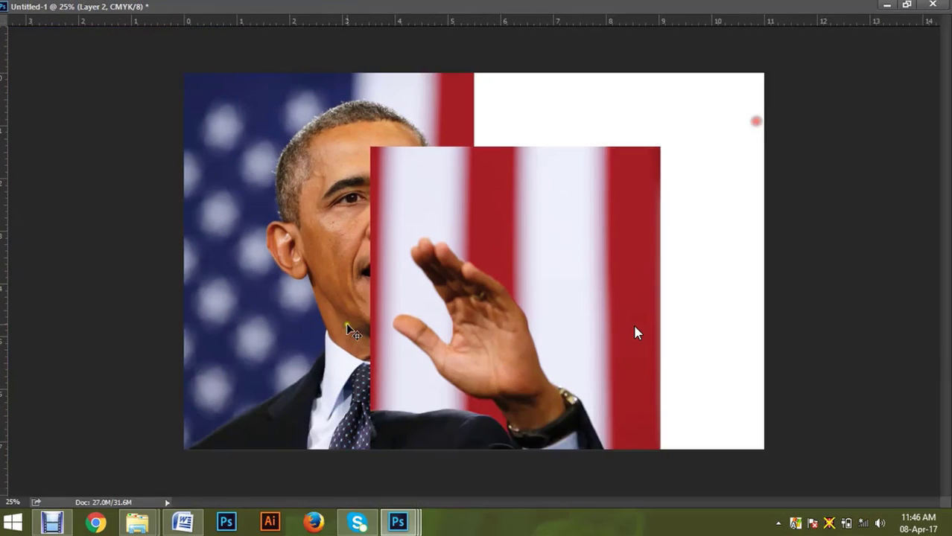
{"action": "left_click_drag", "start_coordinate": [479, 291], "coordinate": [587, 214]}
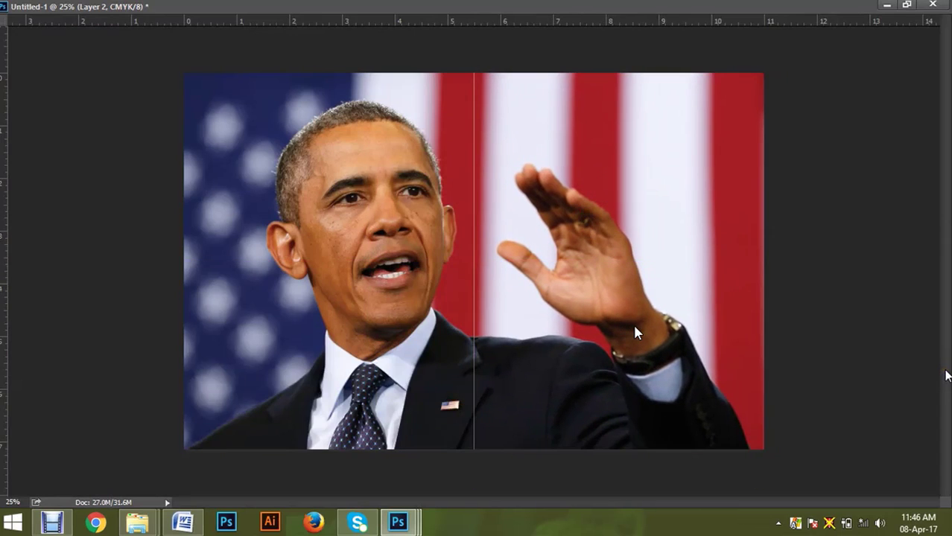